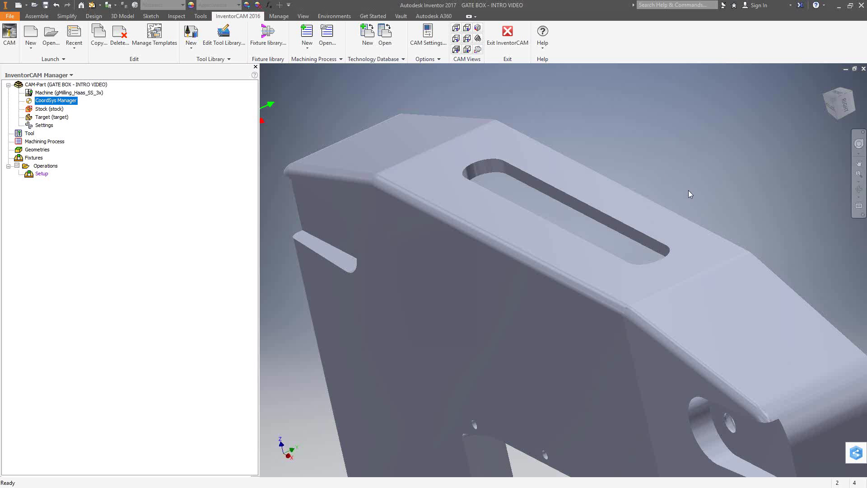
# Examine the gate box model with its coordinate system and review the tools in the part tool table
pyautogui.scroll(-5, 689, 191)
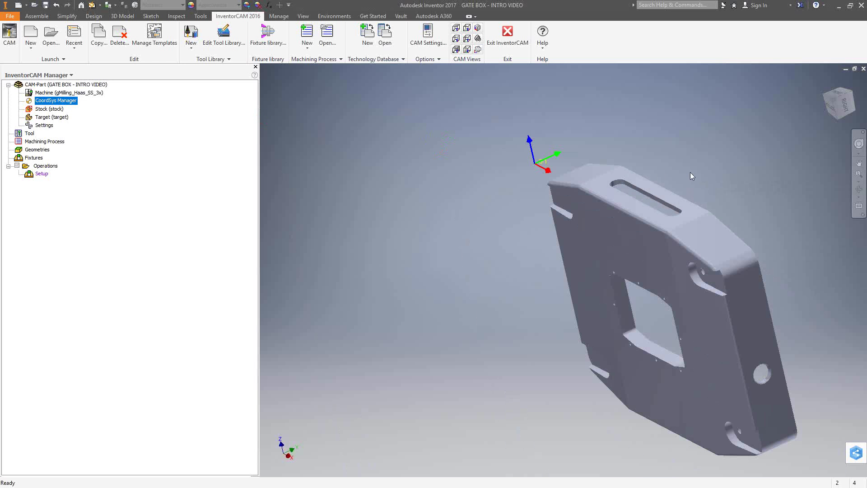
pyautogui.scroll(3, 693, 171)
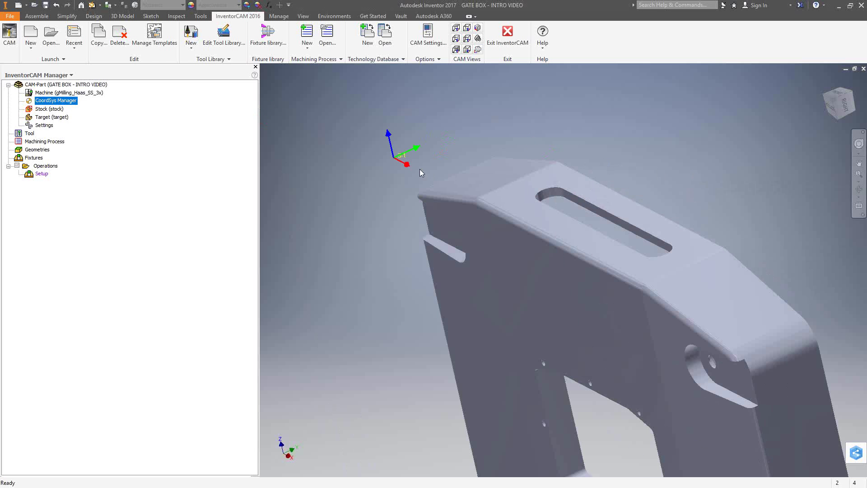
pyautogui.doubleClick(30, 134)
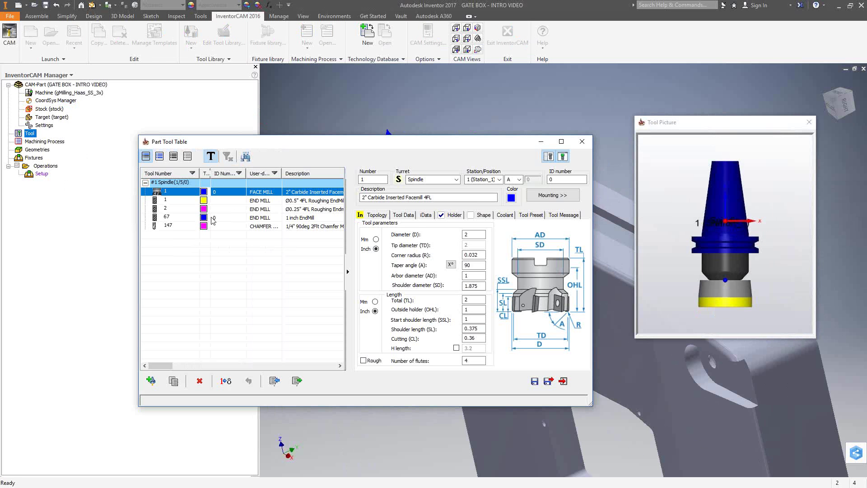
pyautogui.click(582, 141)
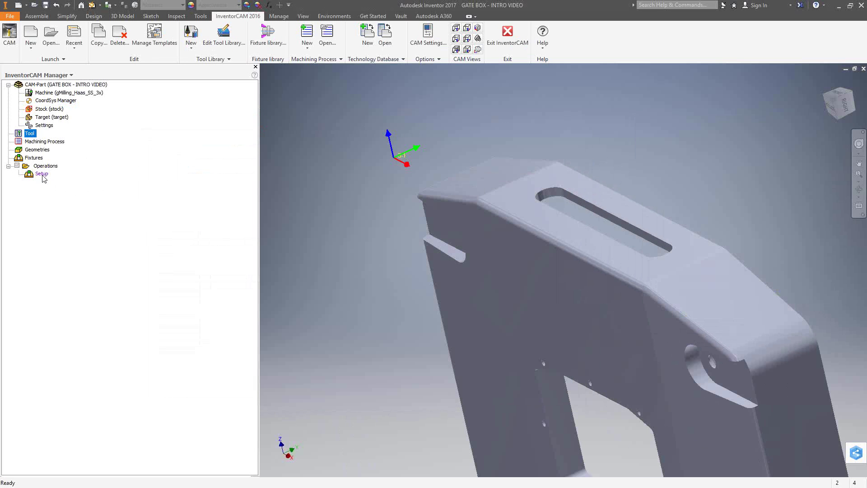
# Add a Profile milling operation to the setup and set its coordinate system to MAC 3 (1- Position)
pyautogui.rightClick(42, 175)
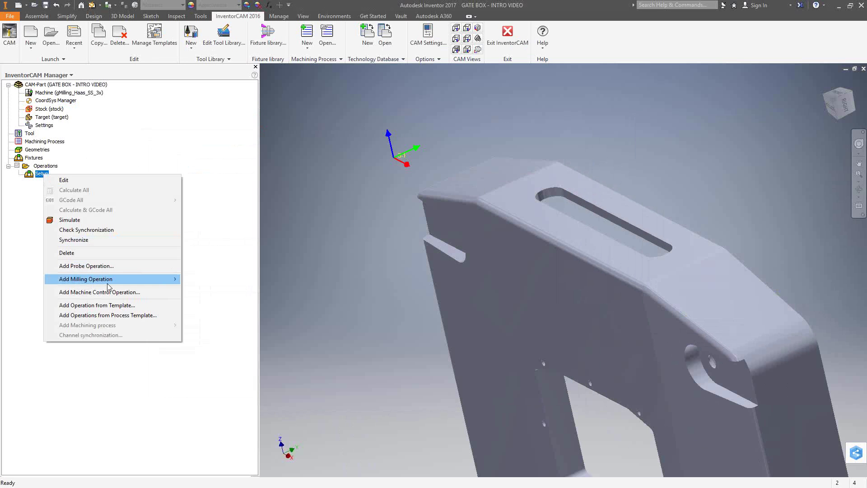
pyautogui.moveTo(112, 282)
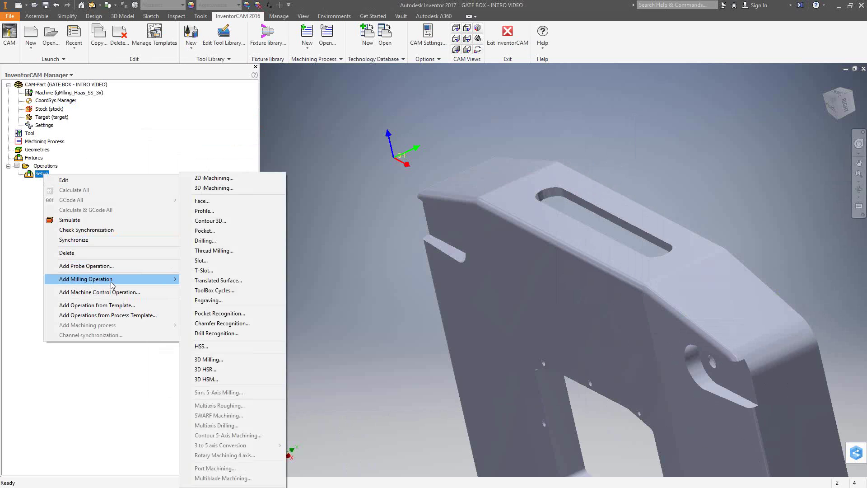
pyautogui.click(217, 213)
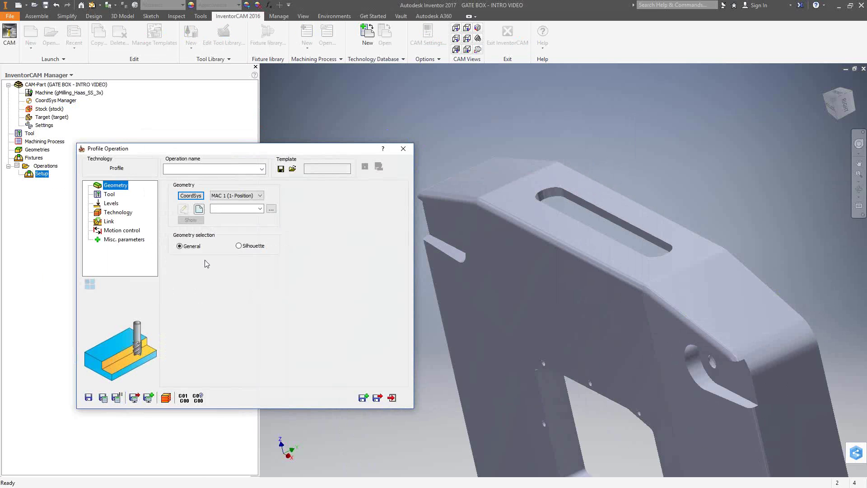
pyautogui.click(242, 197)
pyautogui.click(239, 216)
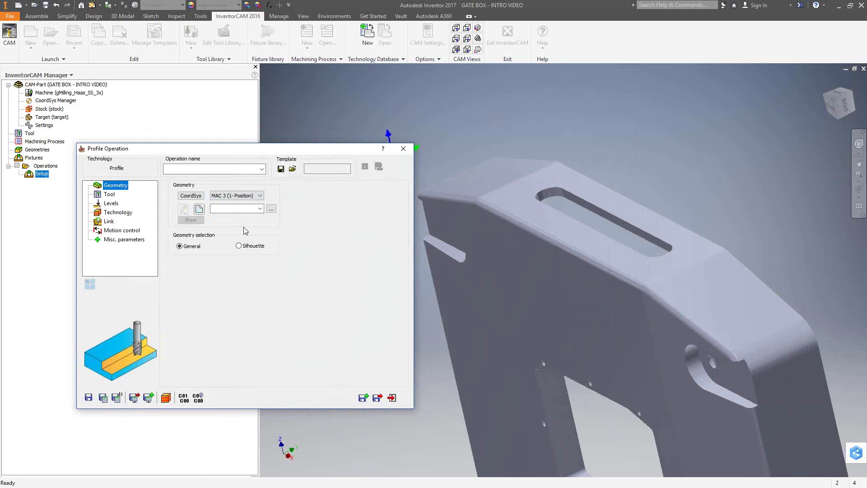
# Define the operation's contour geometry as a closed chain around the slot's upper edge using Constant Z Propagation
pyautogui.click(199, 208)
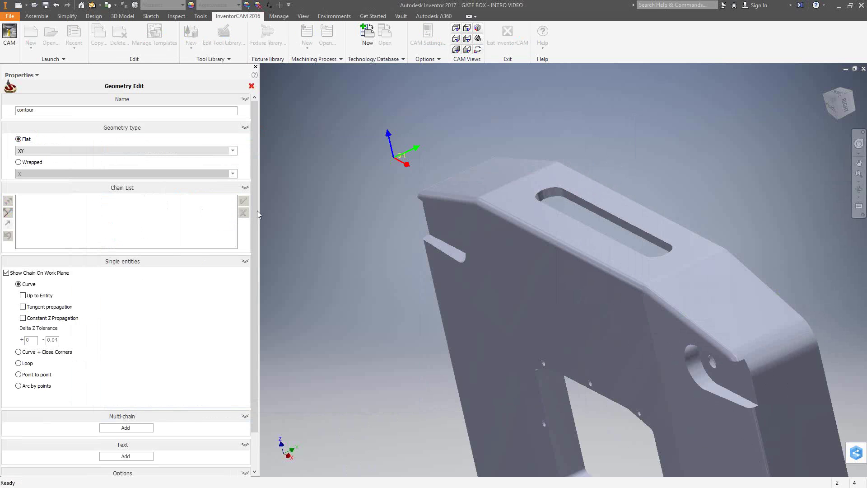
pyautogui.click(655, 240)
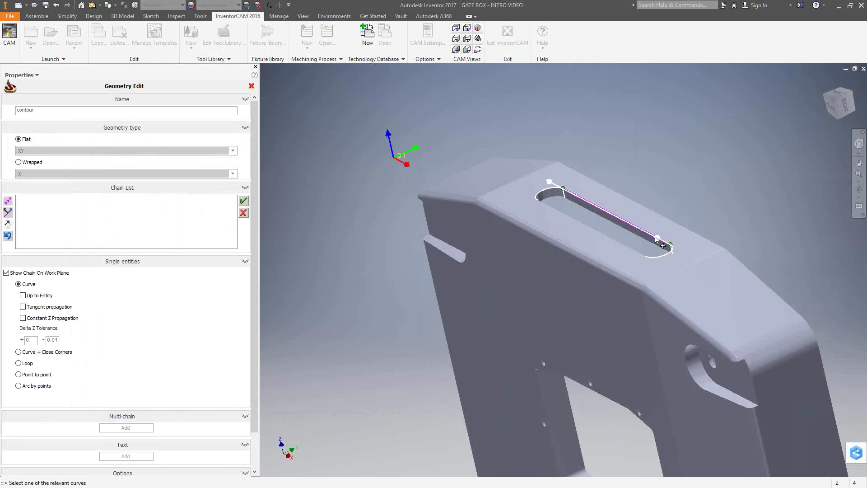
pyautogui.click(56, 318)
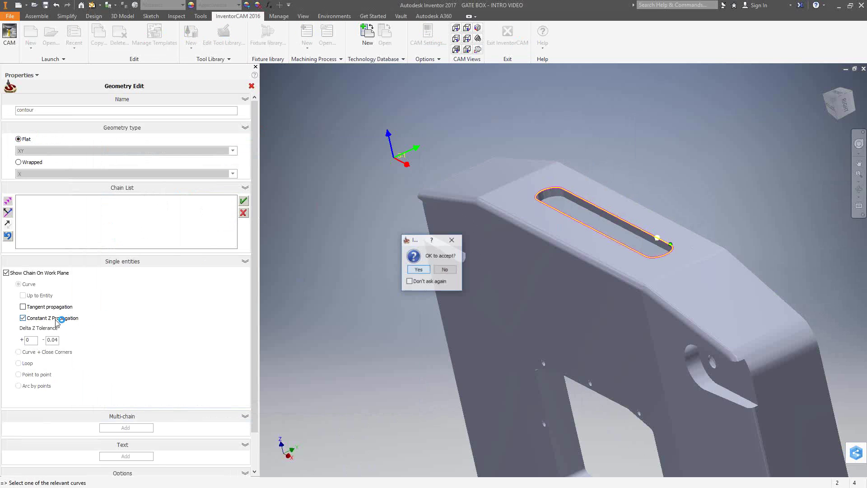
pyautogui.click(418, 269)
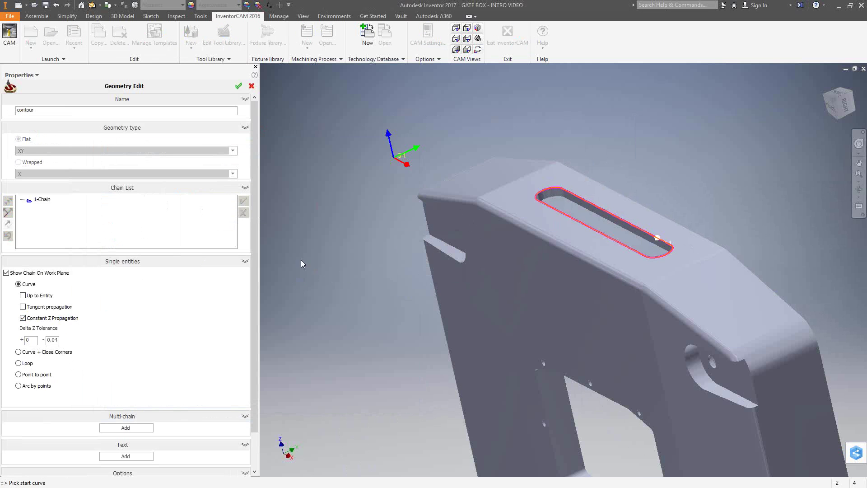
pyautogui.click(238, 87)
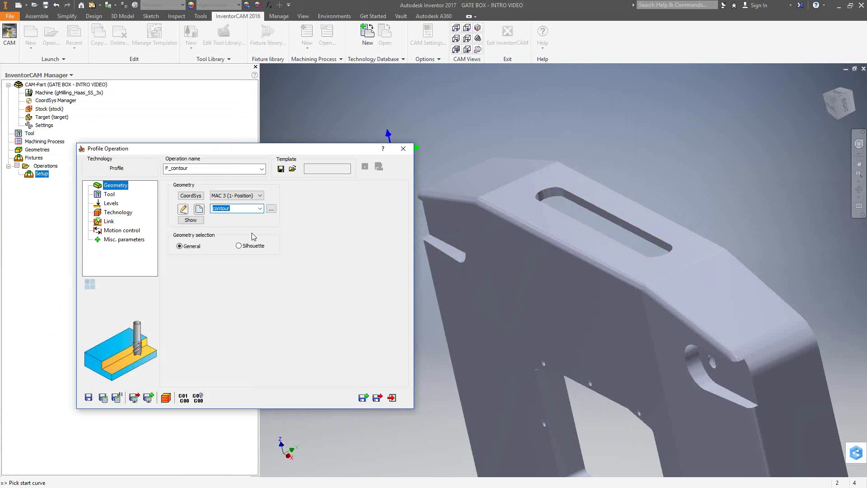
# Assign the Ø0.25" 4FL Roughing Endmill to the profile operation and view its feed and spin data
pyautogui.click(113, 196)
pyautogui.click(215, 326)
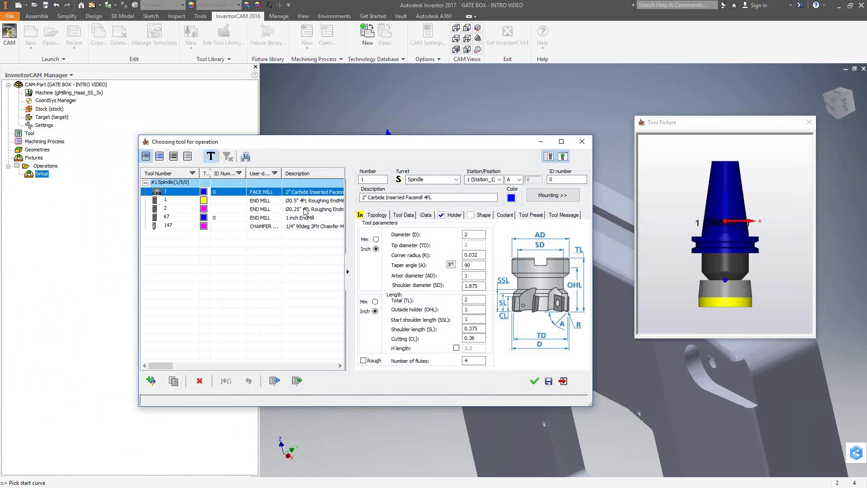
pyautogui.click(305, 209)
pyautogui.click(533, 383)
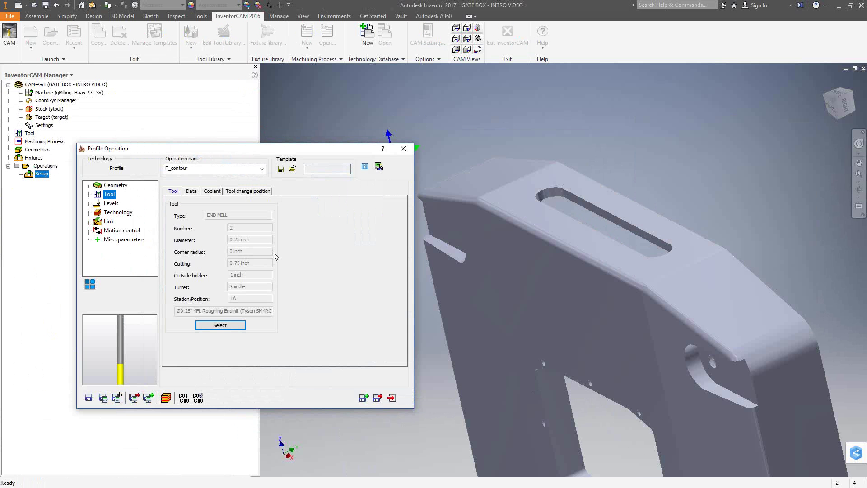
pyautogui.click(187, 192)
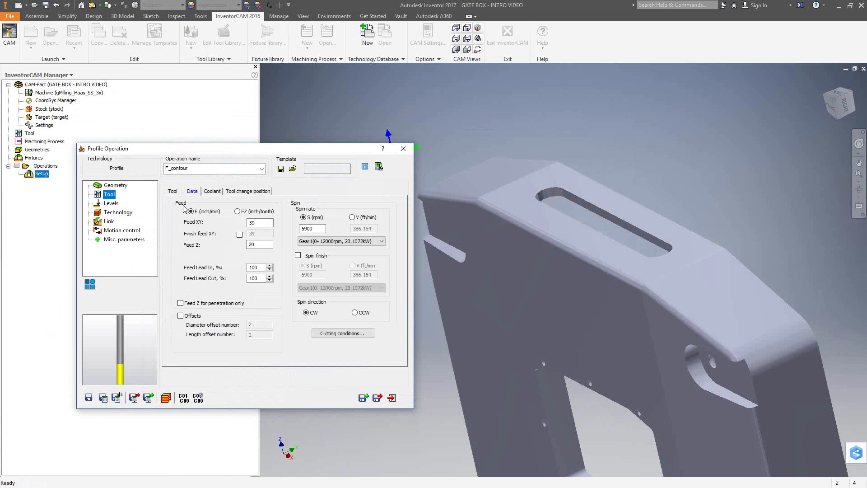
# Set the operation's upper milling level from the outer face containing the slot
pyautogui.click(112, 204)
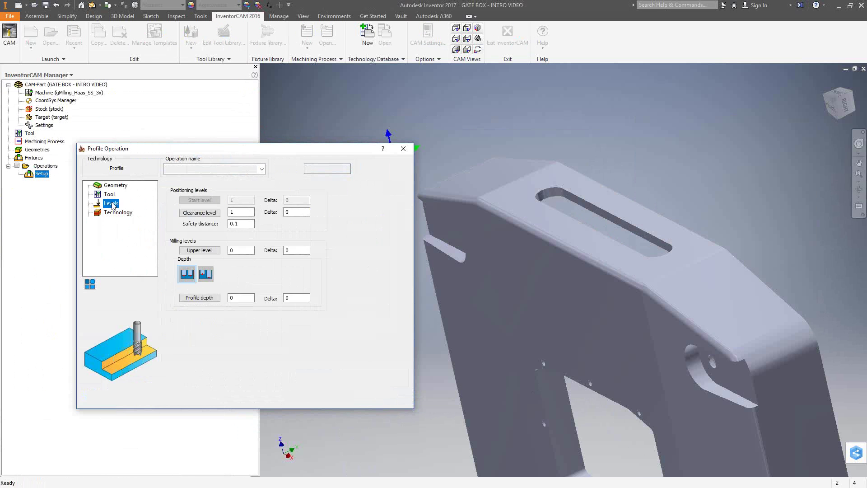
pyautogui.click(201, 251)
pyautogui.click(523, 195)
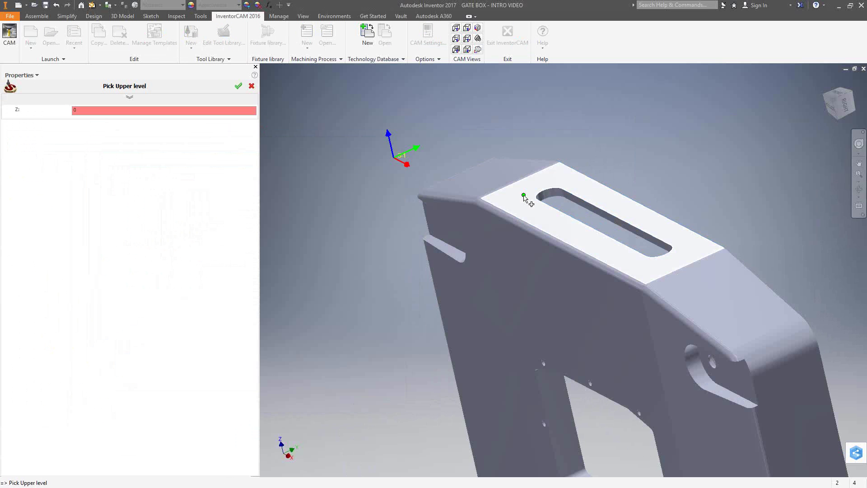
pyautogui.click(238, 87)
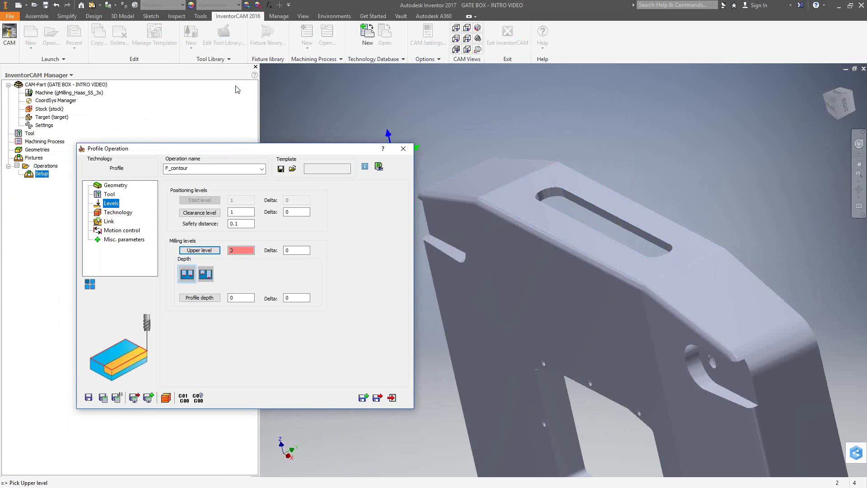
# Set the profile depth from the inner face behind the slot and give it a delta of -.02
pyautogui.click(206, 299)
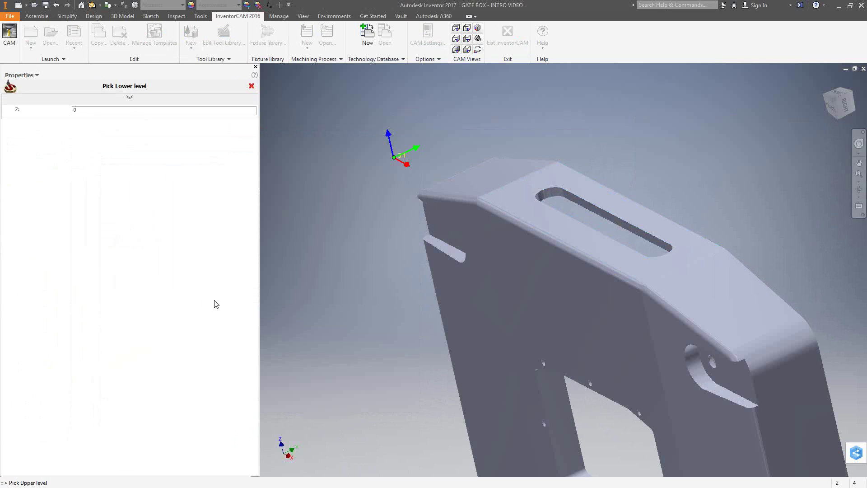
pyautogui.press('F4')
pyautogui.moveTo(549, 259); pyautogui.dragTo(404, 227)
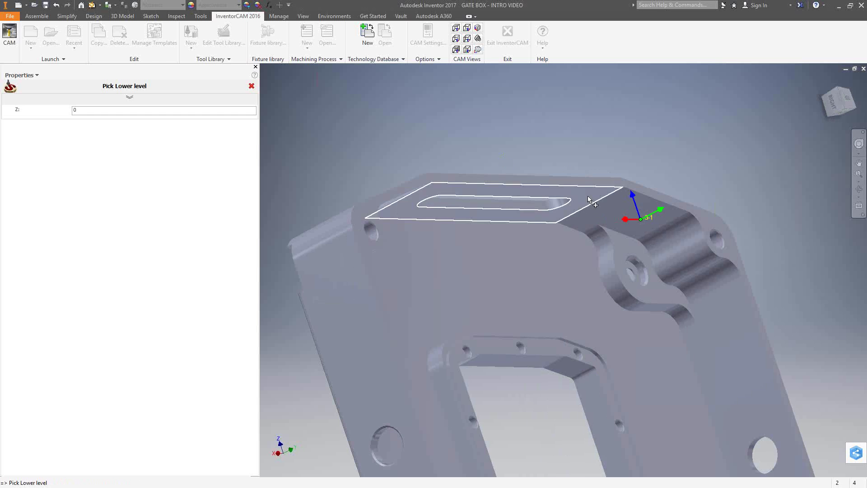
pyautogui.click(587, 196)
pyautogui.click(238, 87)
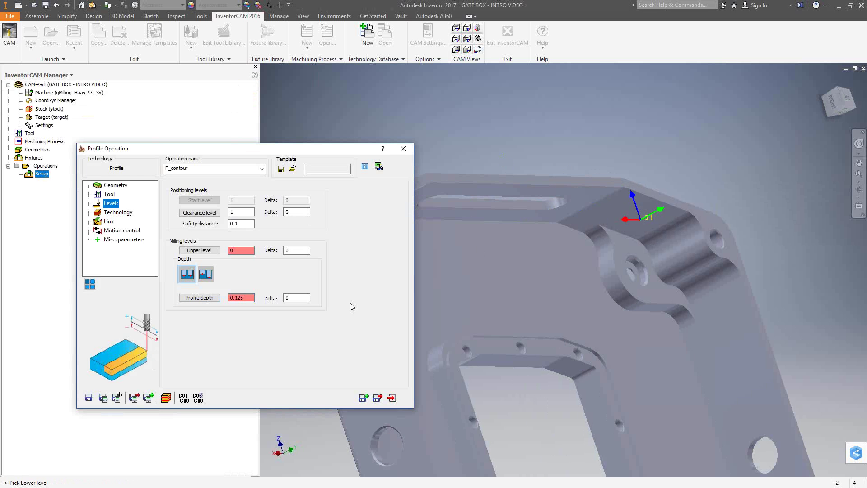
pyautogui.click(297, 301)
pyautogui.click(297, 299)
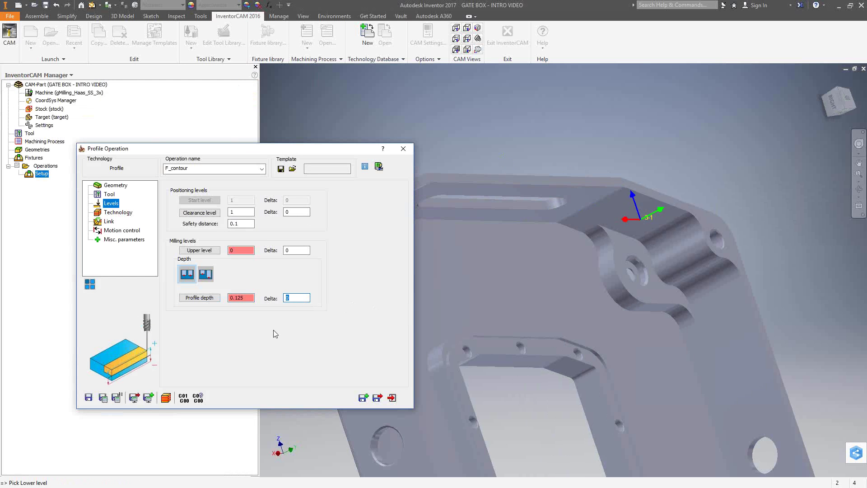
pyautogui.write('-.02')
# Show the contour geometry on the model and check its chain direction around the slot against the tool side
pyautogui.click(117, 212)
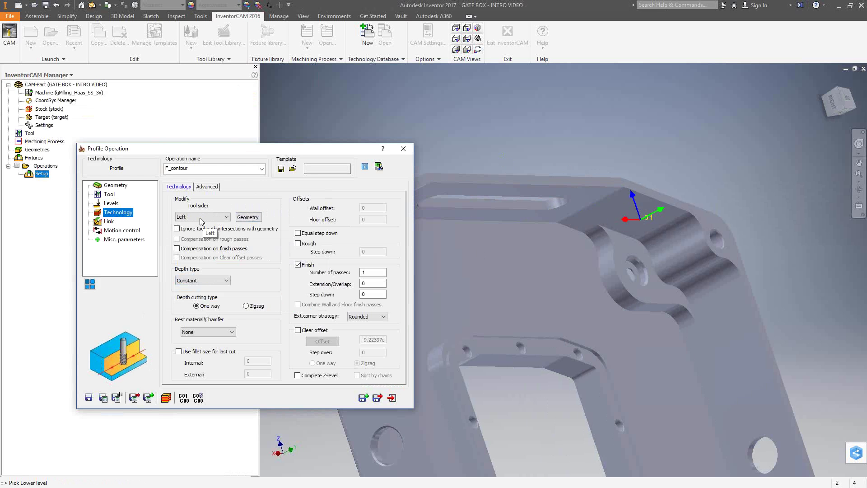
pyautogui.click(116, 186)
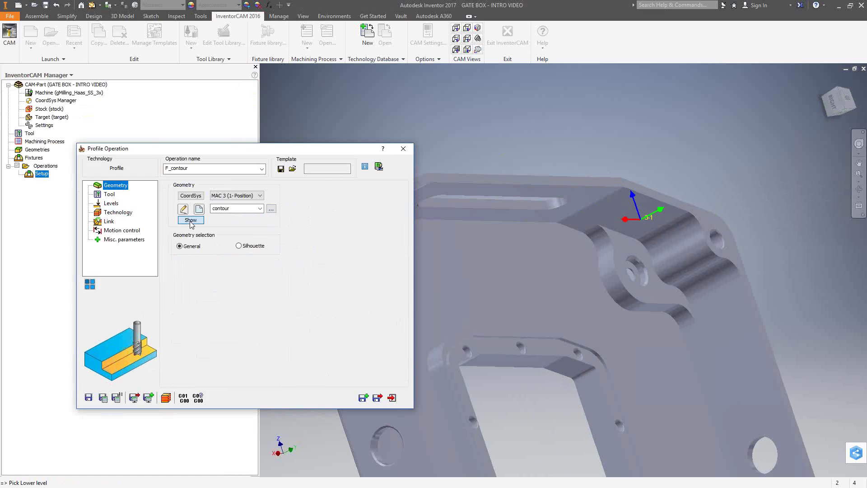
pyautogui.click(191, 220)
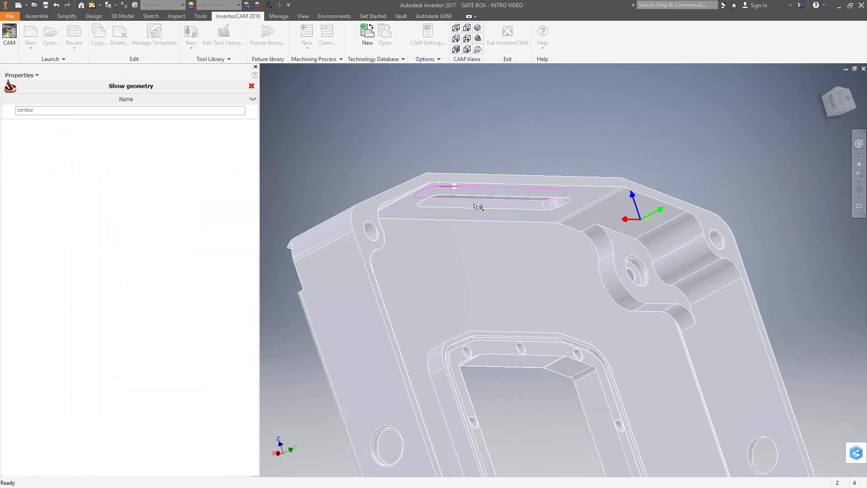
pyautogui.keyDown('shift'); pyautogui.moveTo(478, 207); pyautogui.dragTo(581, 273, button='middle'); pyautogui.keyUp('shift')
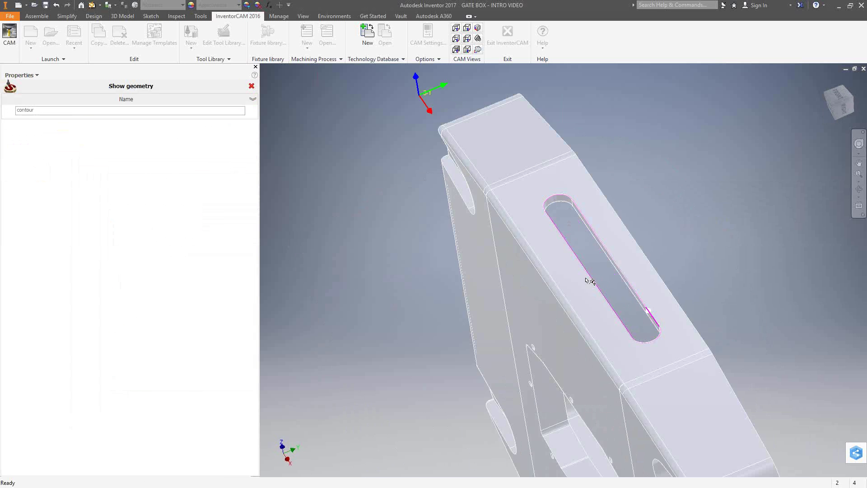
pyautogui.click(251, 85)
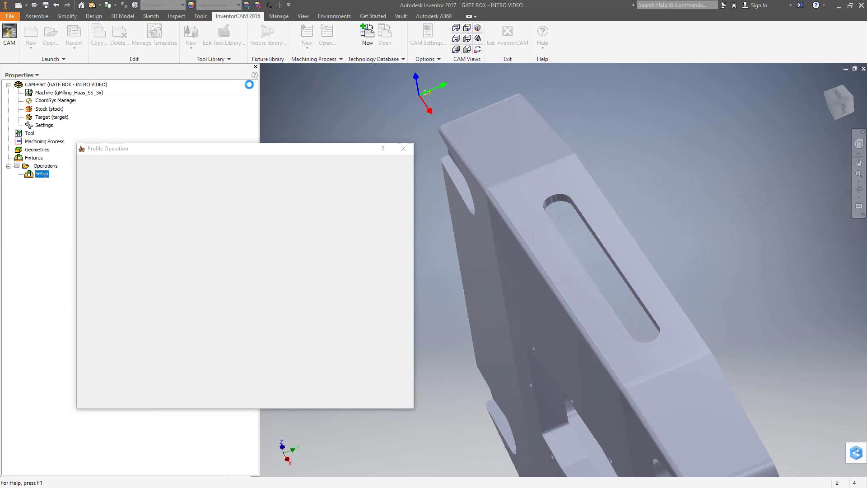
# Review the profile operation's tool side choices, Rough option, number of finish passes and Extension/Overlap setting
pyautogui.click(128, 212)
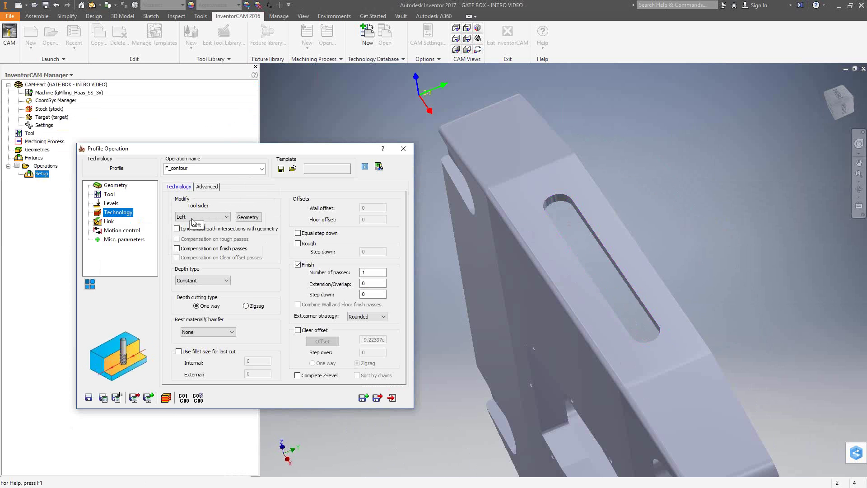
pyautogui.click(225, 217)
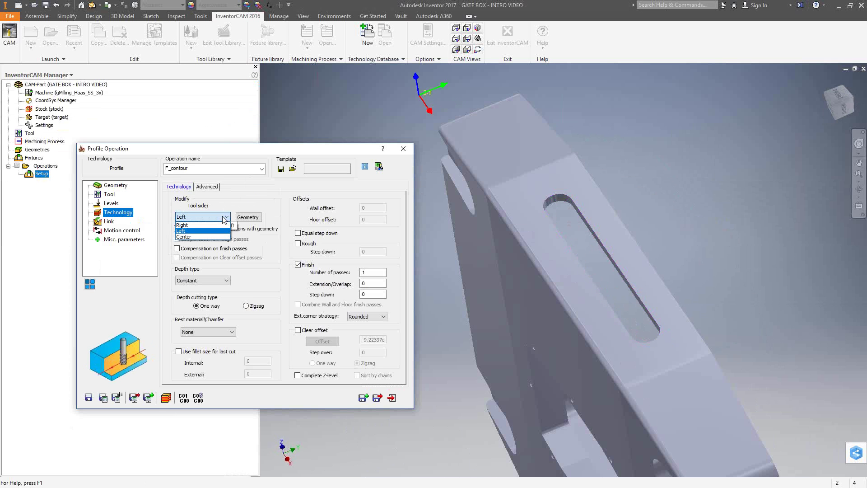
pyautogui.click(243, 198)
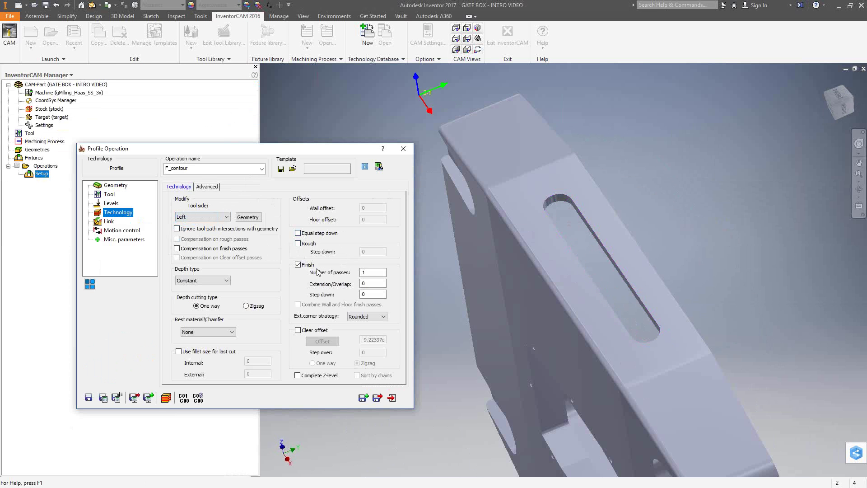
pyautogui.click(298, 244)
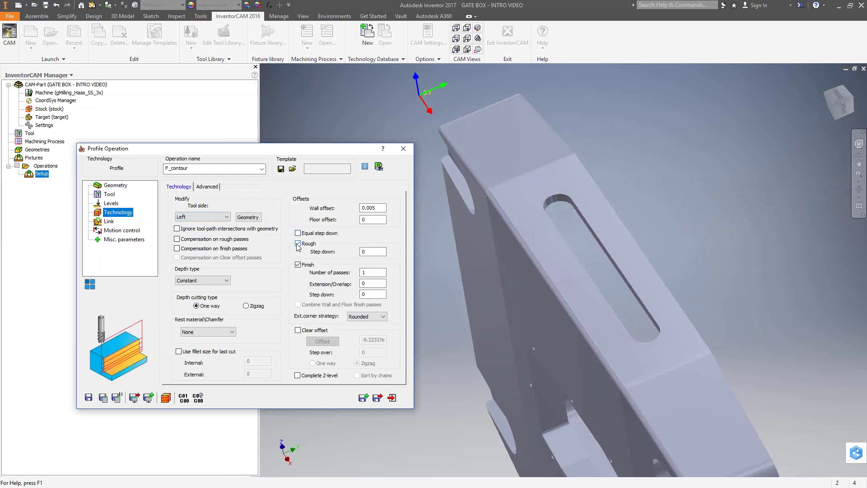
pyautogui.click(298, 243)
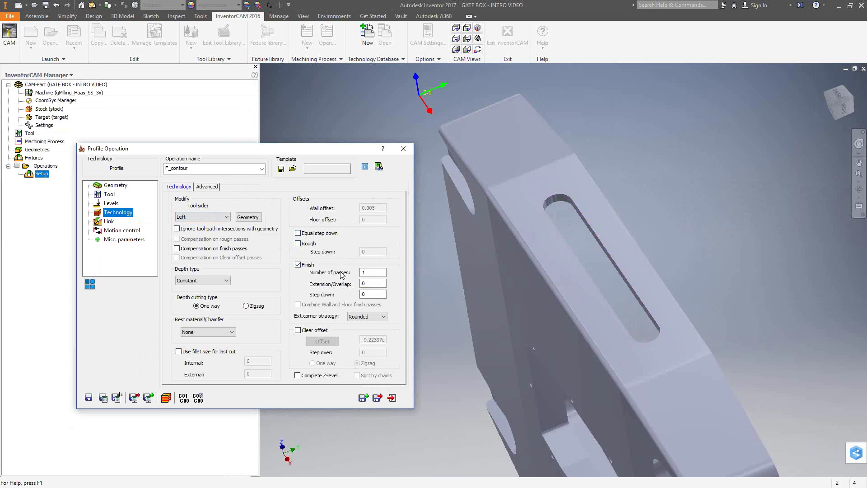
pyautogui.doubleClick(375, 272)
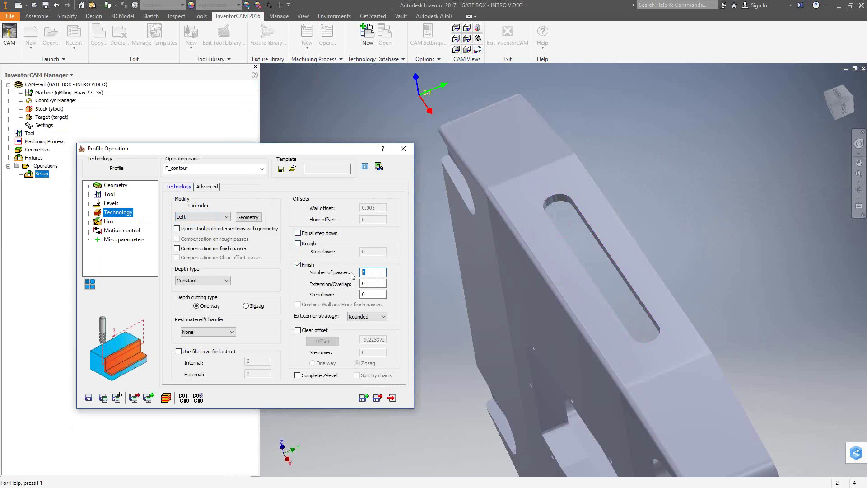
pyautogui.click(373, 284)
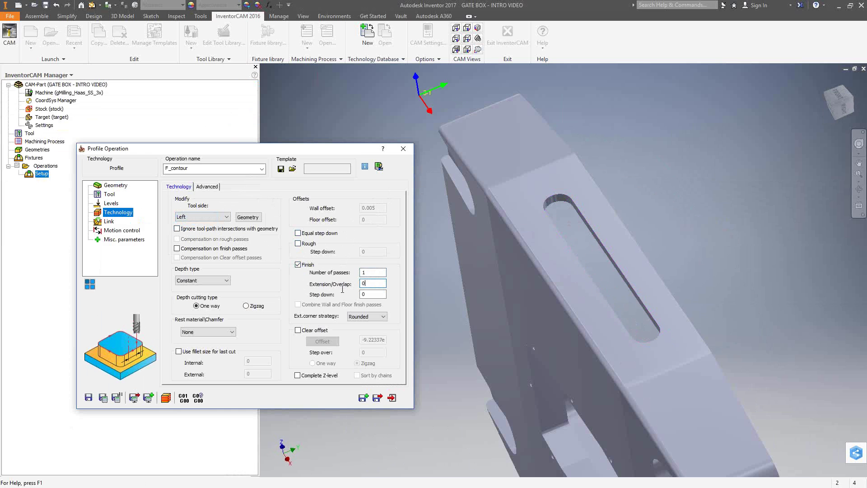
# Check the endmill's cutting length in the tool data and set the finish step down to .75
pyautogui.hotkey('shift', 'Home')
pyautogui.click(370, 294)
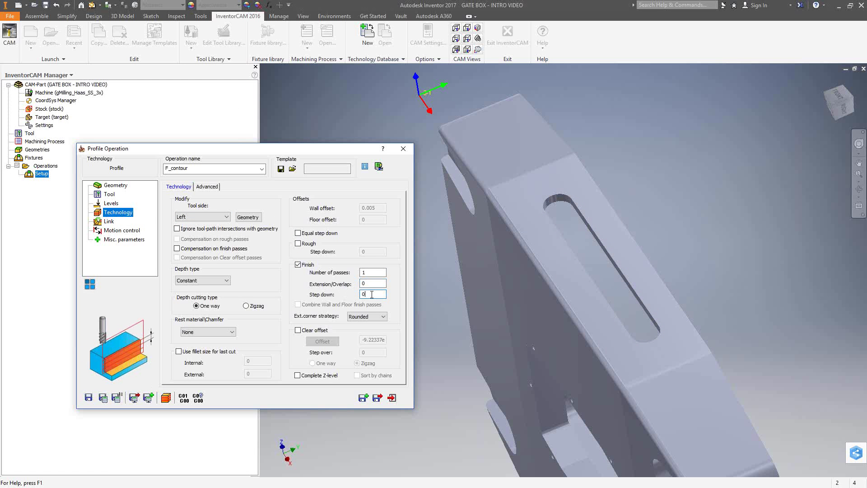
pyautogui.doubleClick(371, 295)
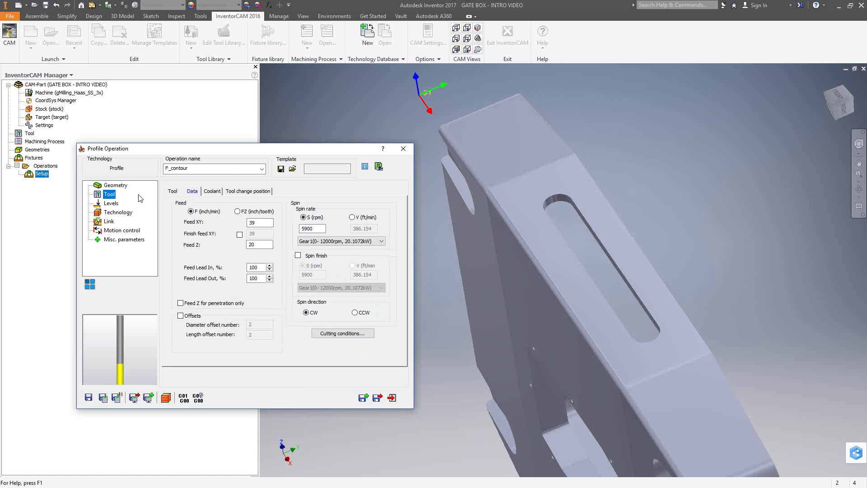
pyautogui.click(172, 192)
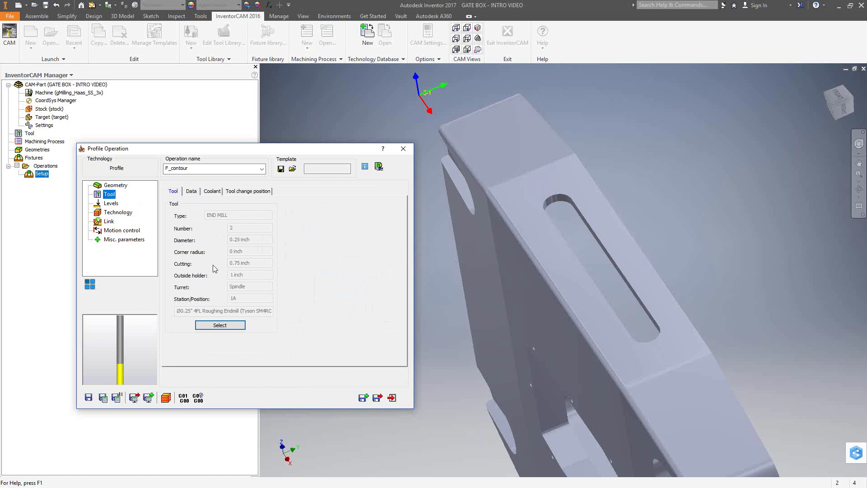
pyautogui.click(117, 213)
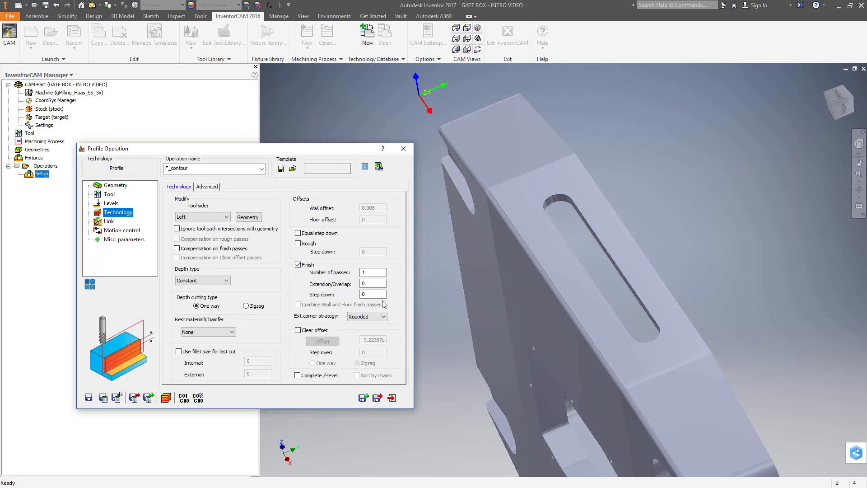
pyautogui.moveTo(378, 295); pyautogui.dragTo(346, 293)
pyautogui.write('.75')
# Enable roughing with a step down of .125 and turn on Equal step down
pyautogui.click(298, 244)
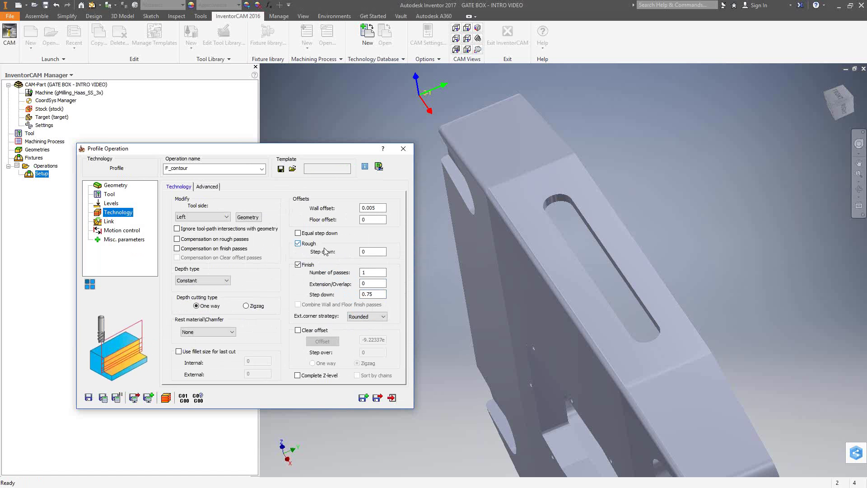
pyautogui.moveTo(380, 252); pyautogui.dragTo(348, 250)
pyautogui.write('.125')
pyautogui.moveTo(383, 210); pyautogui.dragTo(346, 210)
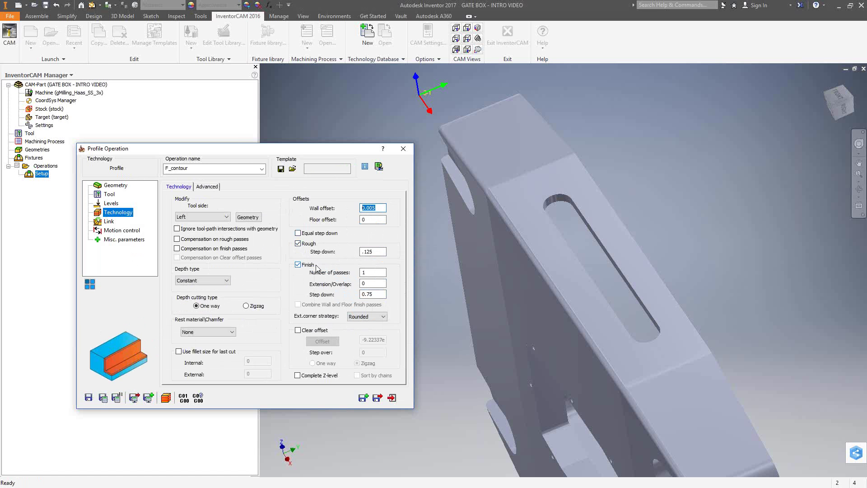
pyautogui.click(298, 233)
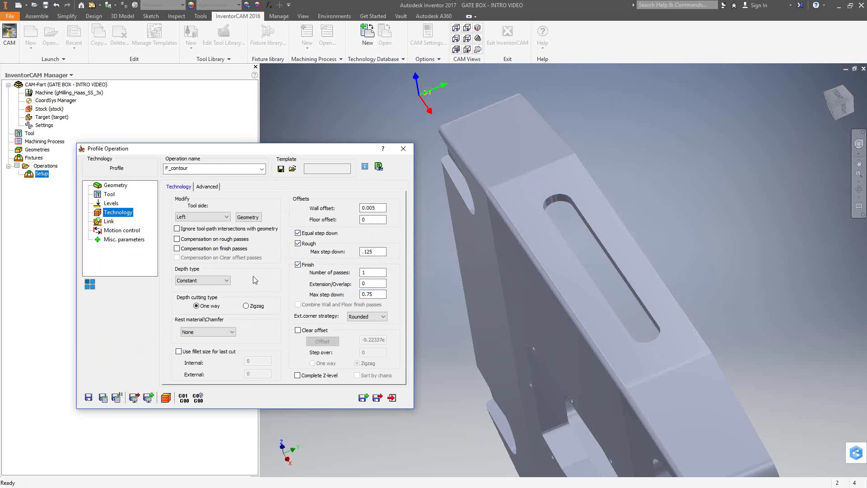
# Set the lead in to Normal with a length value of .01 and make the lead out the same
pyautogui.click(107, 222)
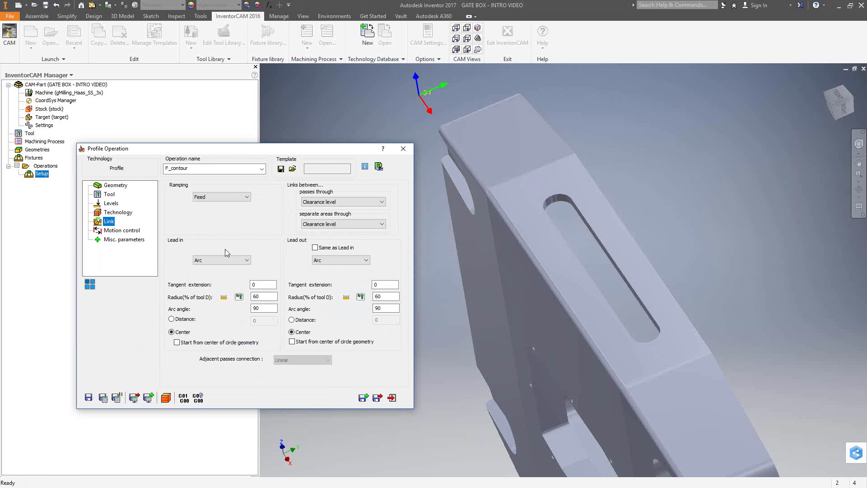
pyautogui.click(247, 261)
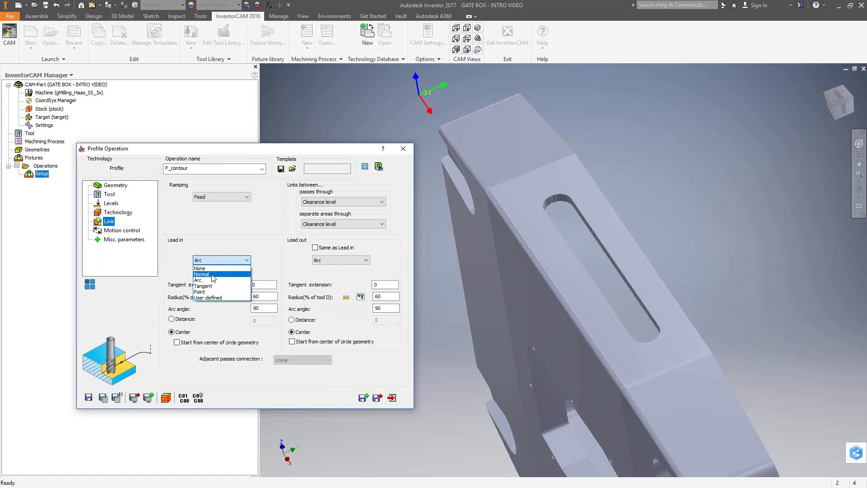
pyautogui.click(213, 271)
pyautogui.click(316, 248)
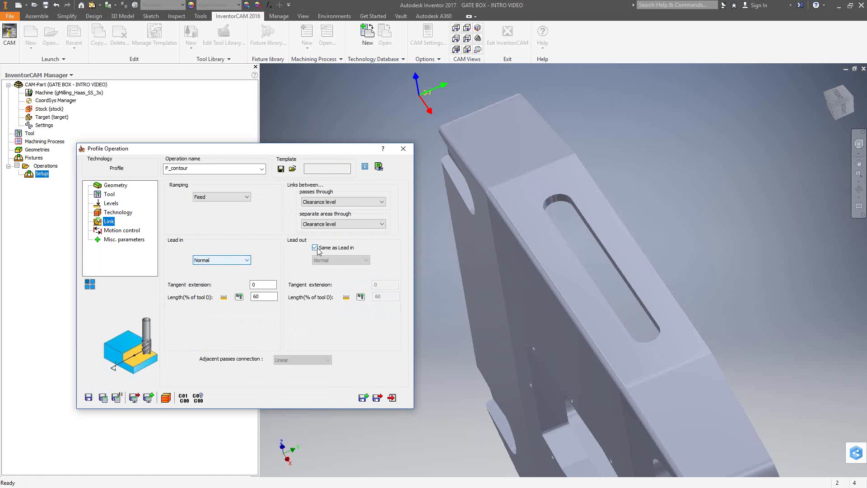
pyautogui.click(224, 298)
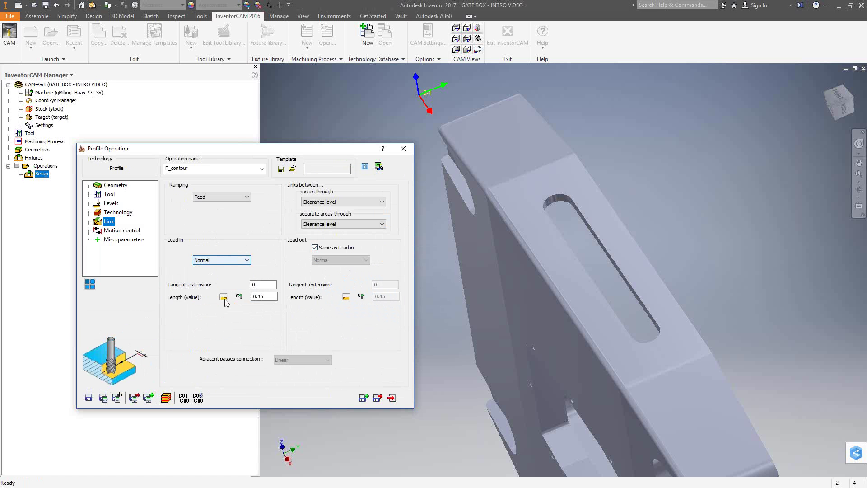
pyautogui.doubleClick(256, 297)
pyautogui.write('.01')
# Save and calculate the profile operation, and examine the toolpath's entry at the end of the slot
pyautogui.click(103, 398)
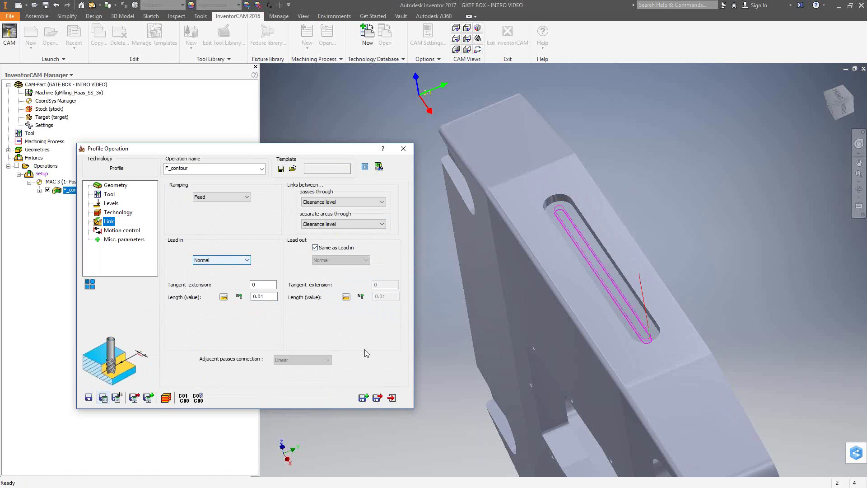
pyautogui.moveTo(632, 312); pyautogui.dragTo(643, 273, button='middle')
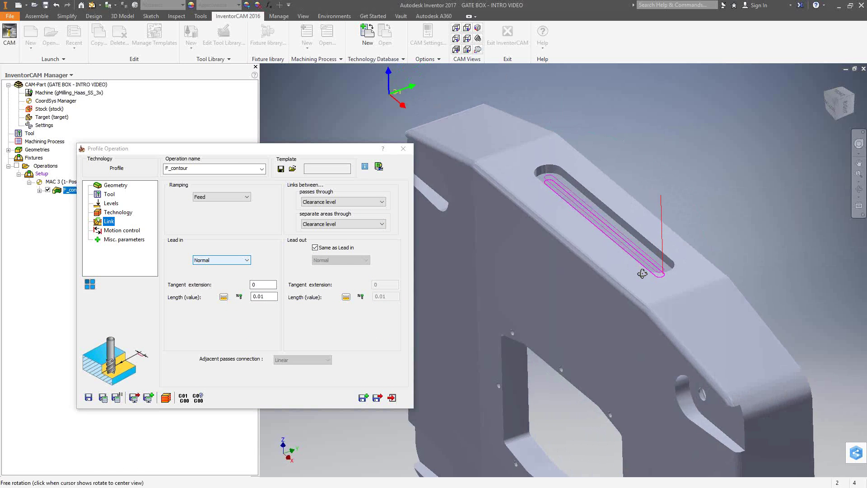
pyautogui.scroll(6, 627, 275)
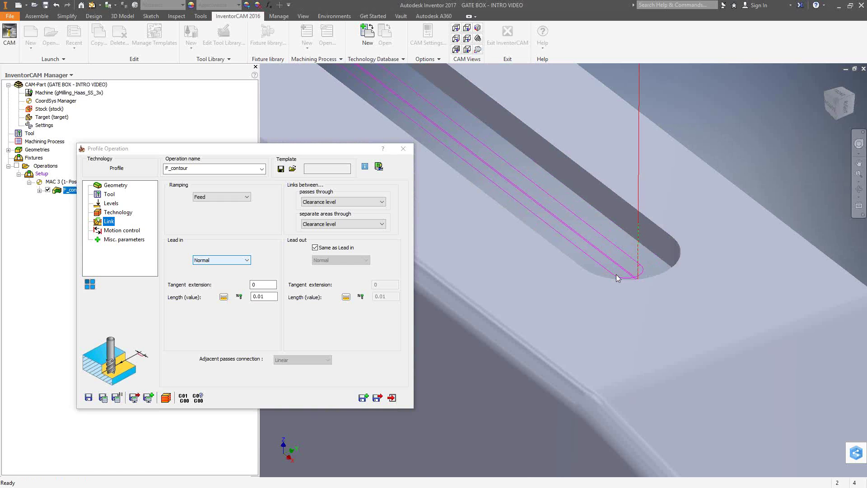
pyautogui.keyDown('shift'); pyautogui.moveTo(618, 278); pyautogui.dragTo(713, 459, button='middle'); pyautogui.keyUp('shift')
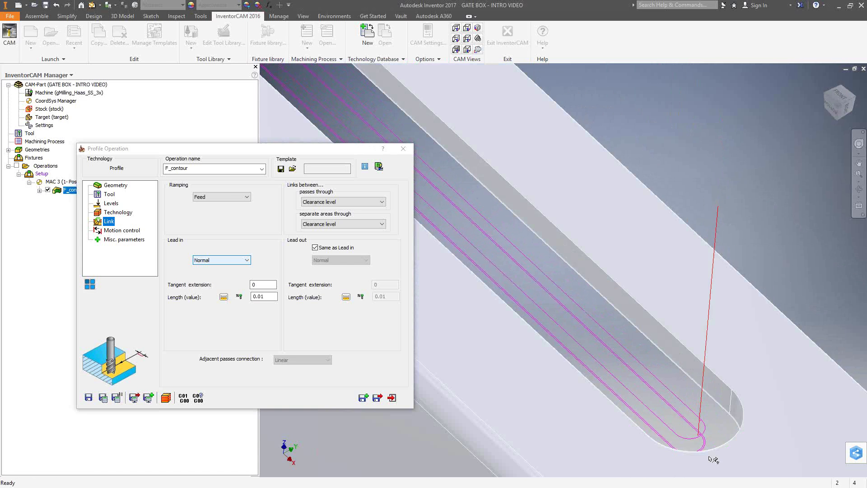
pyautogui.scroll(4, 712, 459)
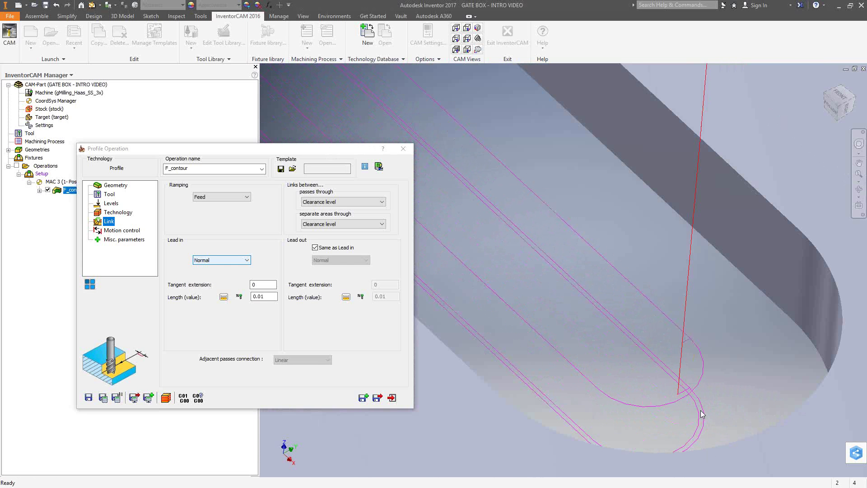
pyautogui.scroll(-5, 701, 410)
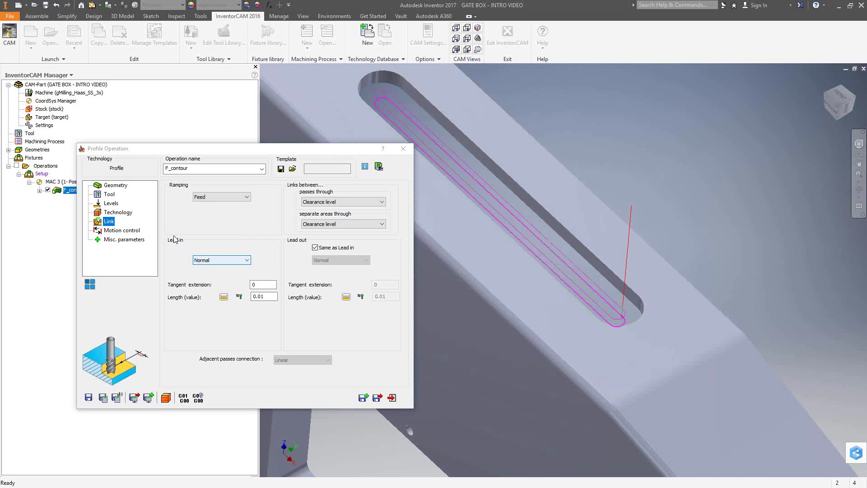
# Modify the geometry so the chain's start position lies near the middle of the slot's straight edge, at about 21.7% of the whole chain
pyautogui.click(117, 213)
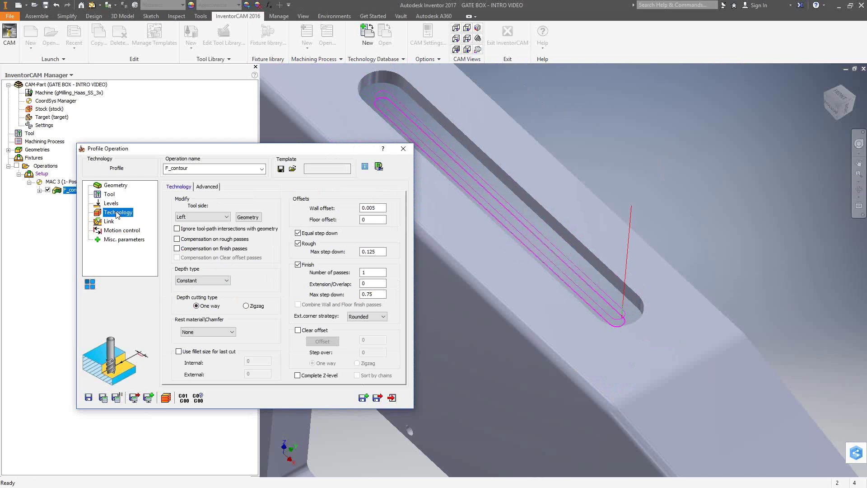
pyautogui.click(249, 217)
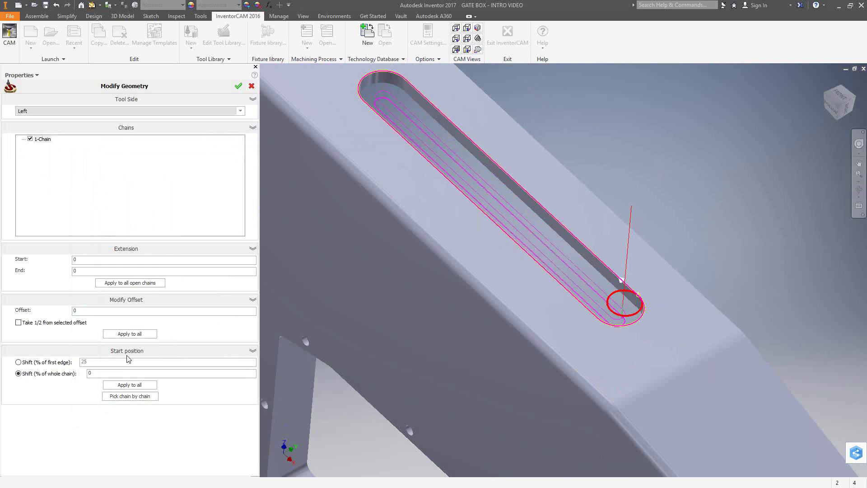
pyautogui.doubleClick(98, 375)
pyautogui.click(536, 203)
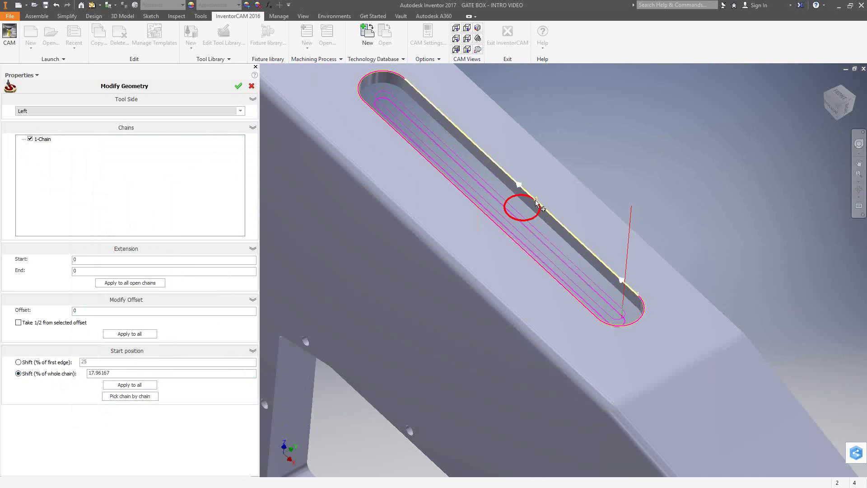
pyautogui.click(482, 152)
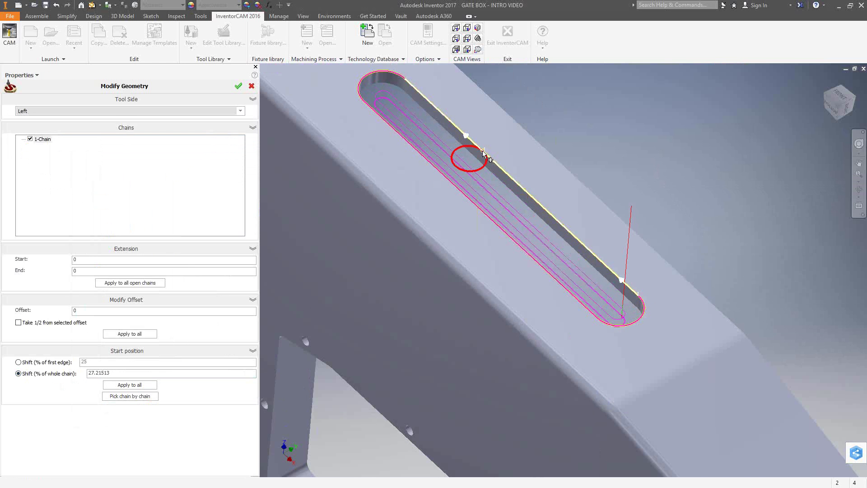
pyautogui.click(463, 195)
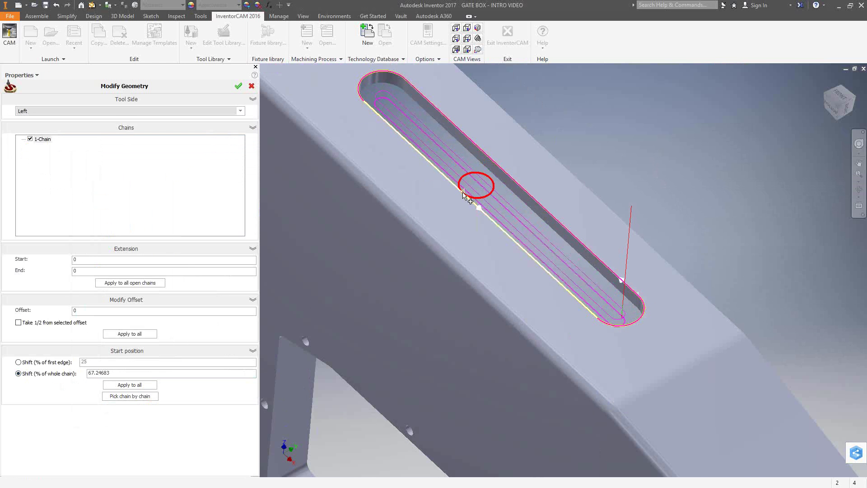
pyautogui.click(509, 177)
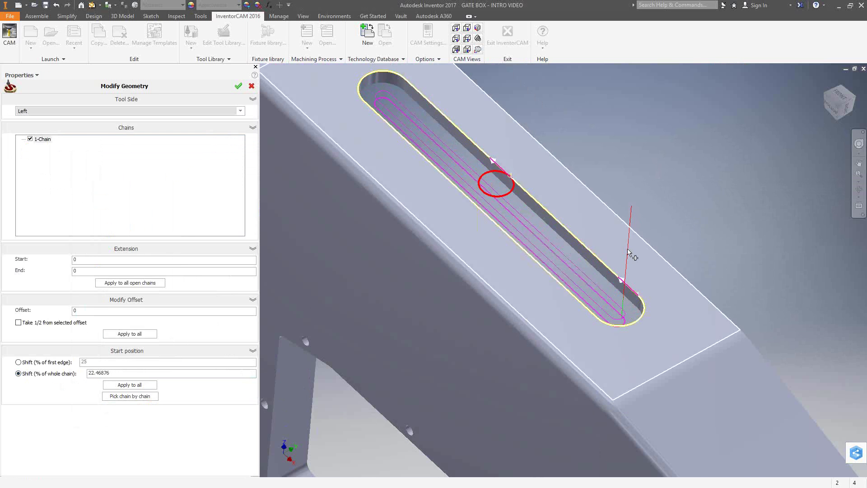
pyautogui.click(741, 329)
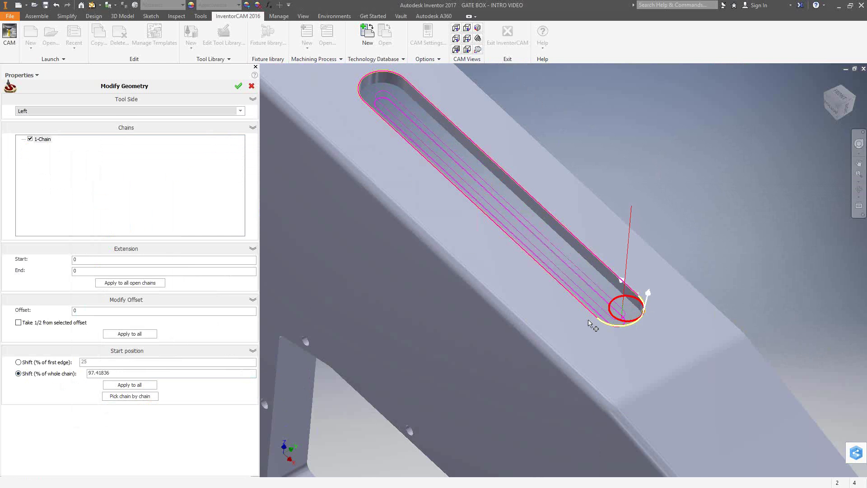
pyautogui.click(514, 181)
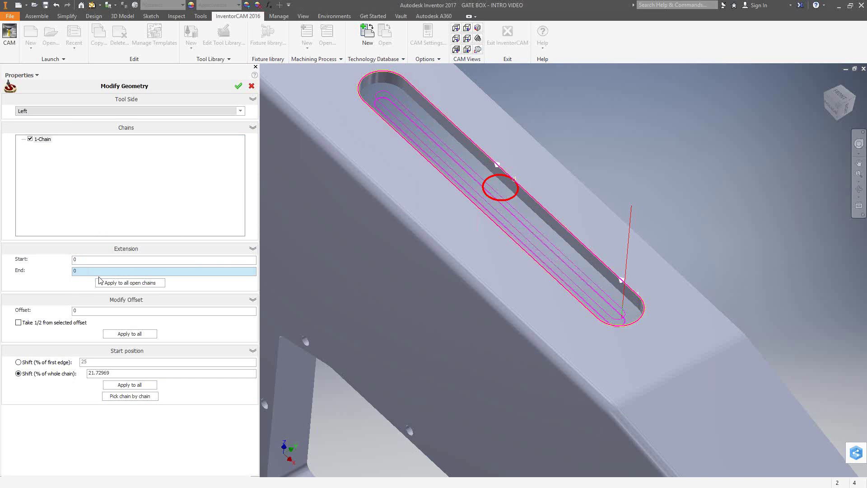
# Try offsetting the slot chain by .25 and by -.25
pyautogui.doubleClick(91, 311)
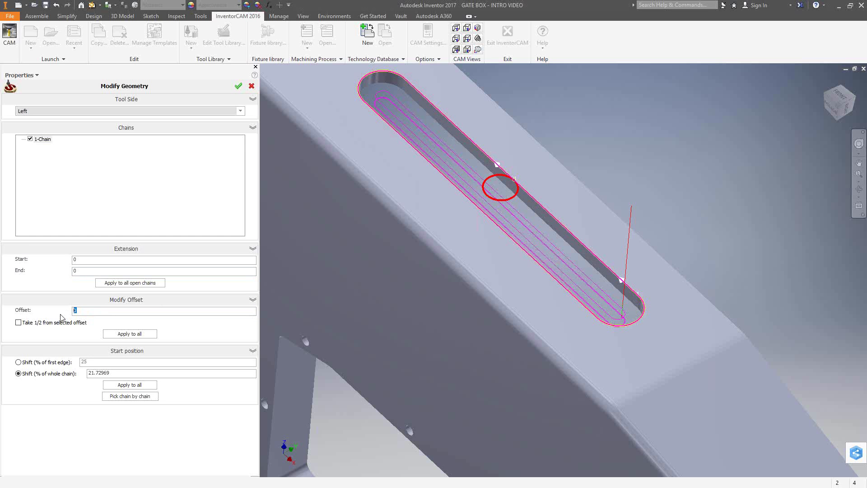
pyautogui.write('.25')
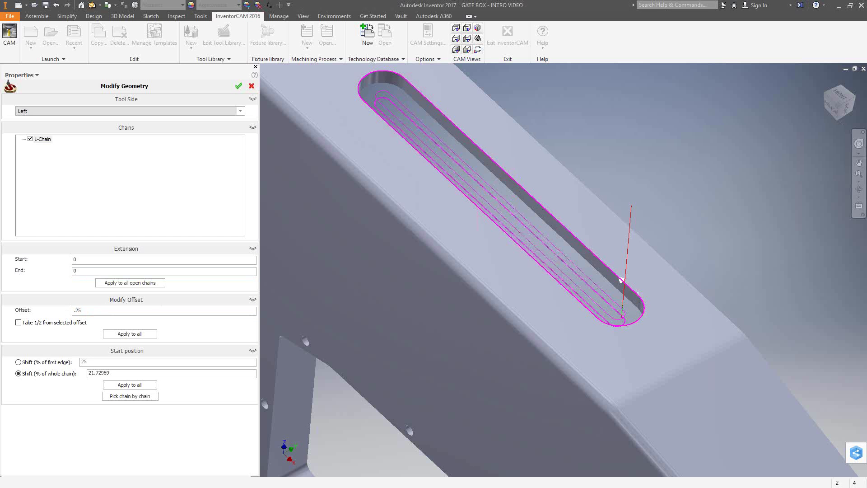
pyautogui.moveTo(90, 311); pyautogui.dragTo(65, 311)
pyautogui.write('-.25')
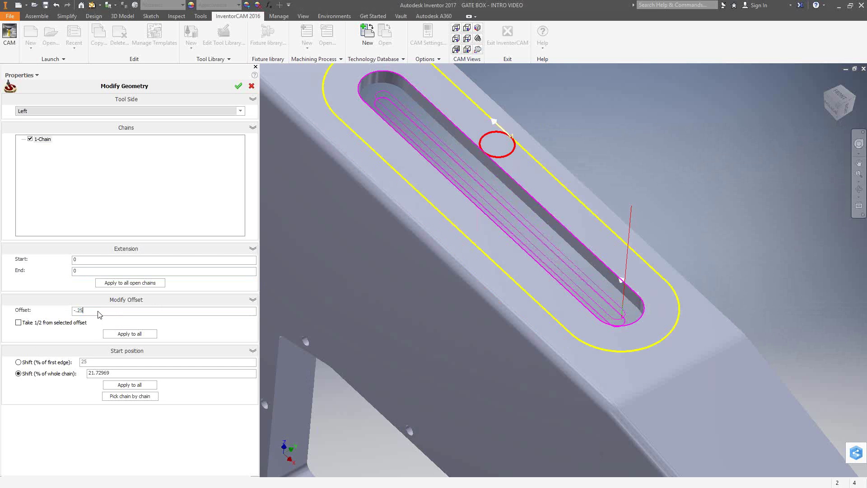
# Try a .02 offset on the slot chain and inspect the offset contour against the slot's edge
pyautogui.moveTo(92, 315); pyautogui.dragTo(70, 314)
pyautogui.write('.')
pyautogui.write('02')
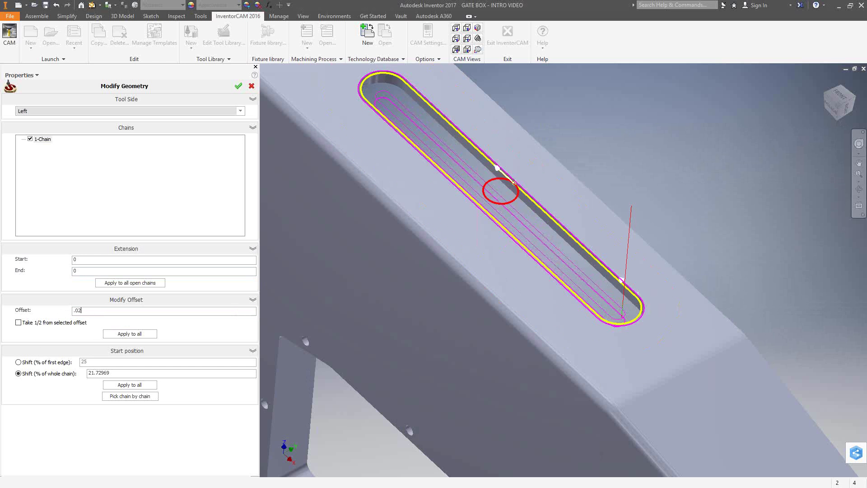
pyautogui.scroll(5, 613, 336)
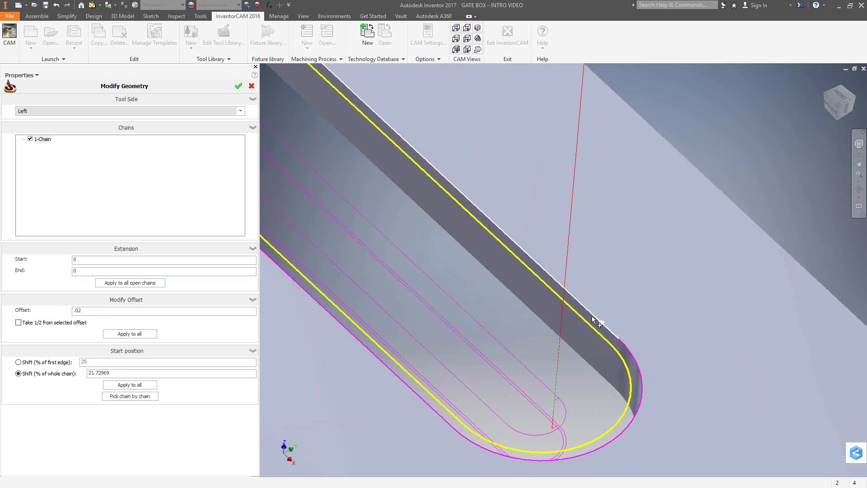
pyautogui.moveTo(606, 331)
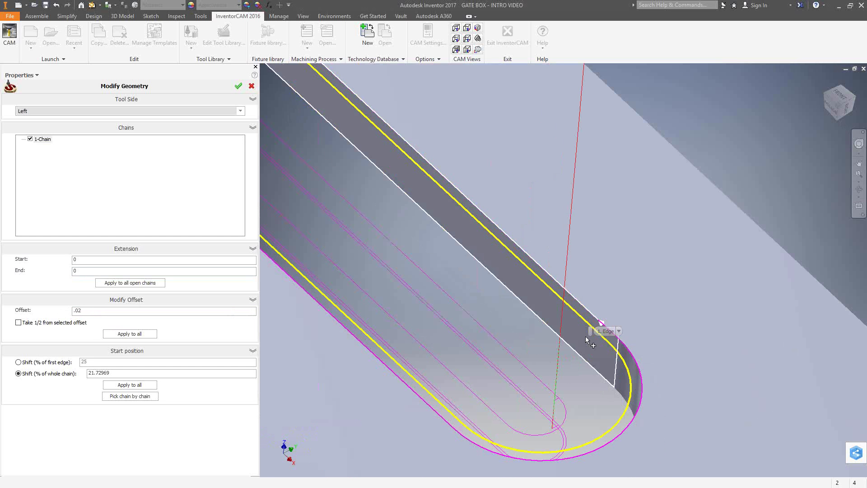
pyautogui.scroll(-2, 501, 339)
pyautogui.scroll(-1, 501, 339)
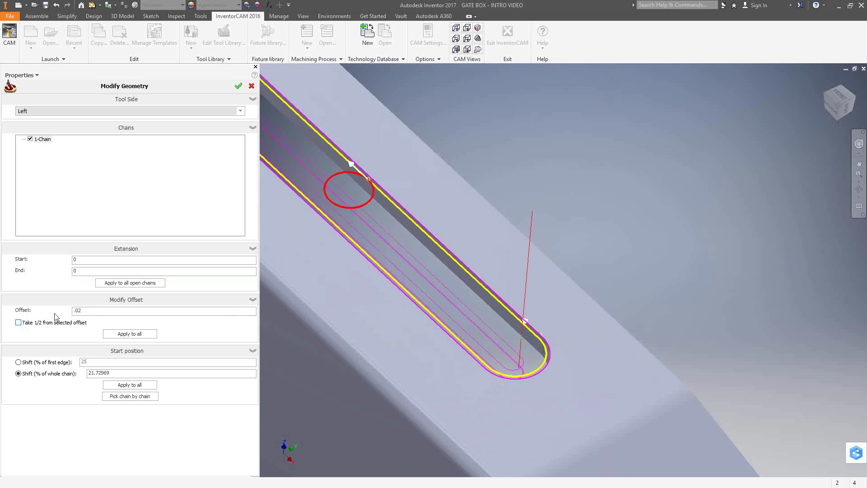
# Accept the modified geometry with a chain offset of 0, and save and recalculate the profile operation
pyautogui.doubleClick(76, 311)
pyautogui.write('0')
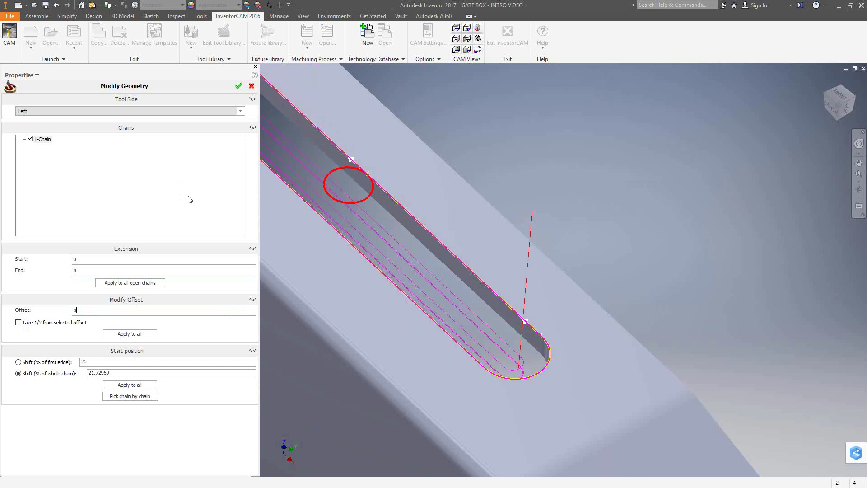
pyautogui.click(239, 87)
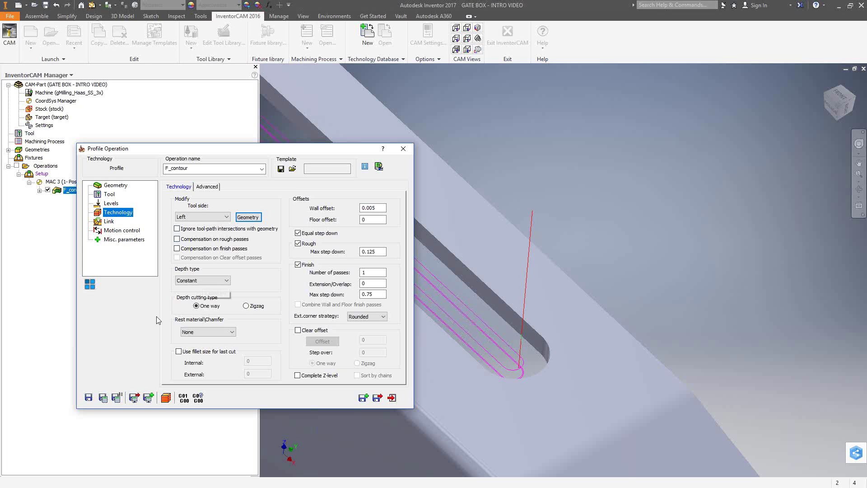
pyautogui.click(103, 401)
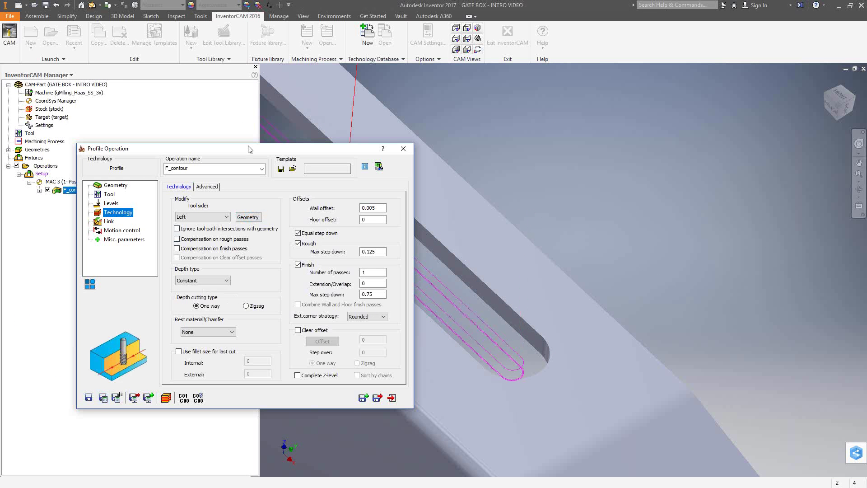
# Inspect the recalculated slot toolpath and exit the profile operation
pyautogui.moveTo(248, 148); pyautogui.dragTo(118, 139)
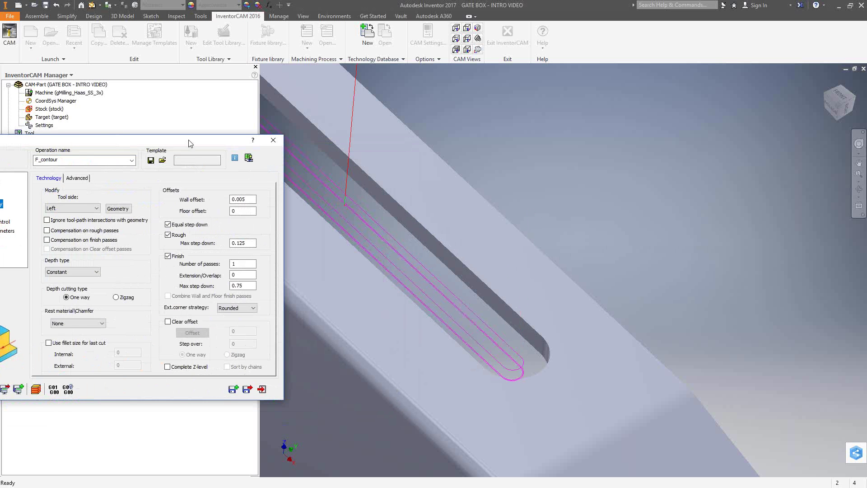
pyautogui.moveTo(188, 144); pyautogui.dragTo(306, 137)
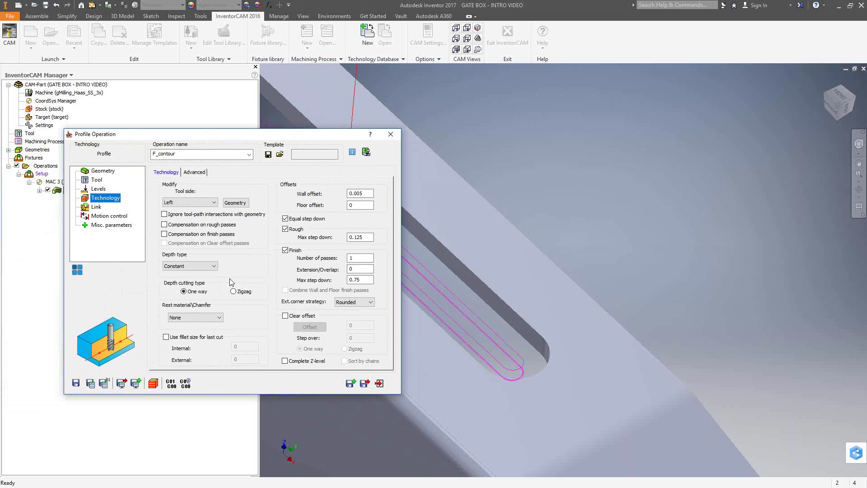
pyautogui.click(379, 384)
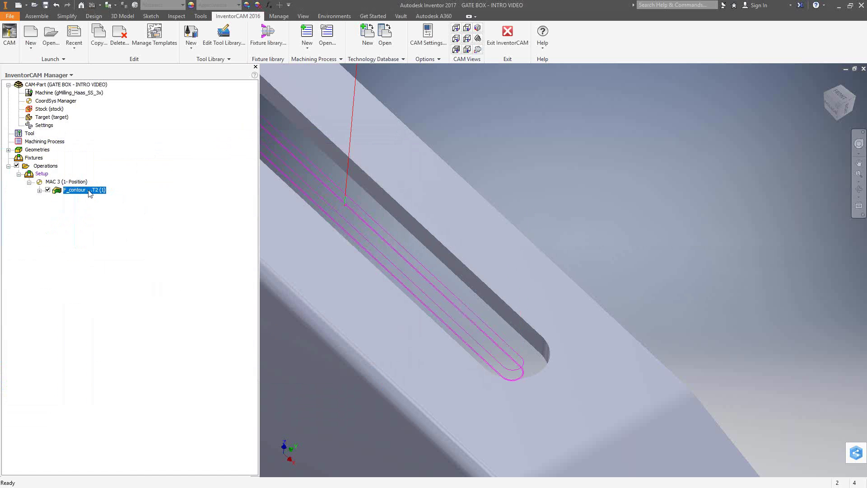
# Duplicate the F_contour profile operation and set the copy's tool side to Center
pyautogui.doubleClick(81, 190)
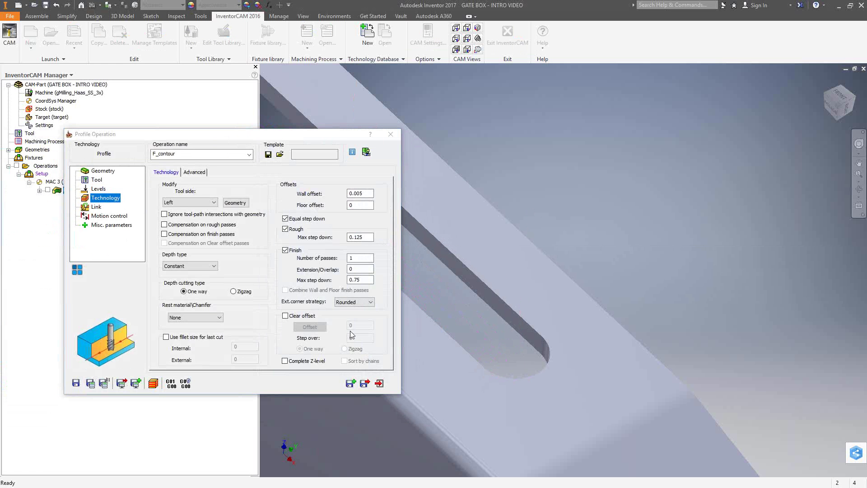
pyautogui.click(351, 383)
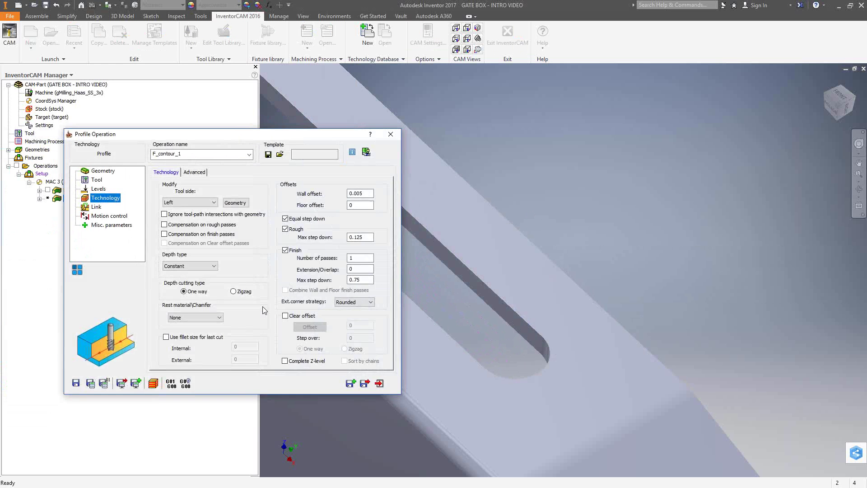
pyautogui.click(213, 202)
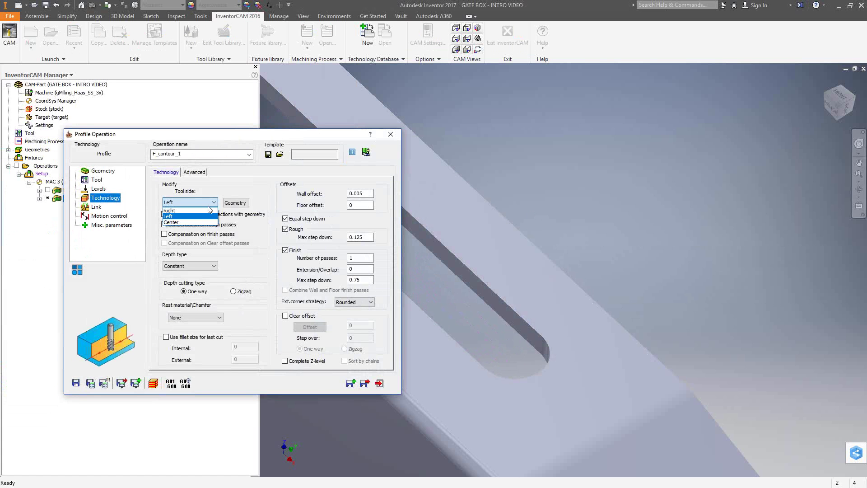
pyautogui.click(180, 223)
# Define new geometry for the copied operation from one long straight edge of the slot as an open chain
pyautogui.click(101, 171)
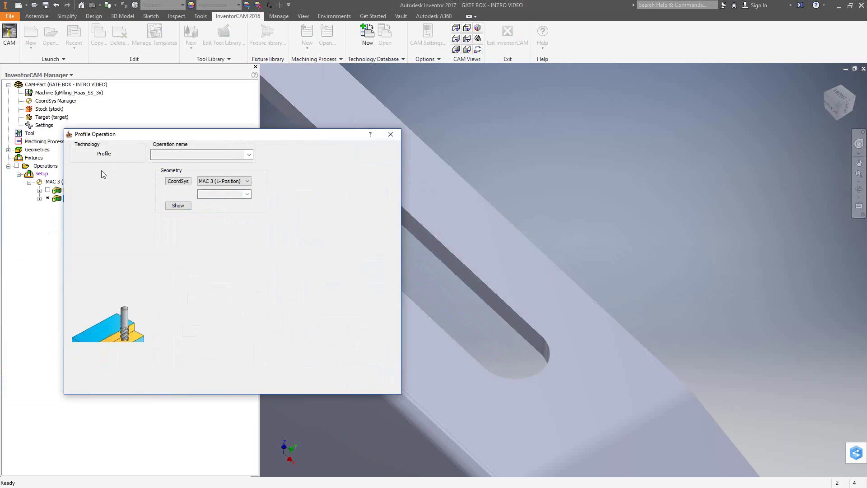
pyautogui.click(173, 199)
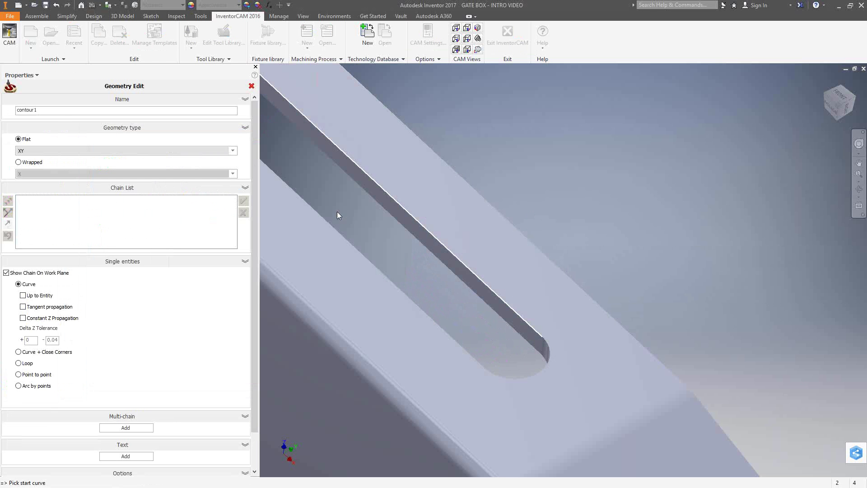
pyautogui.click(338, 212)
pyautogui.click(244, 201)
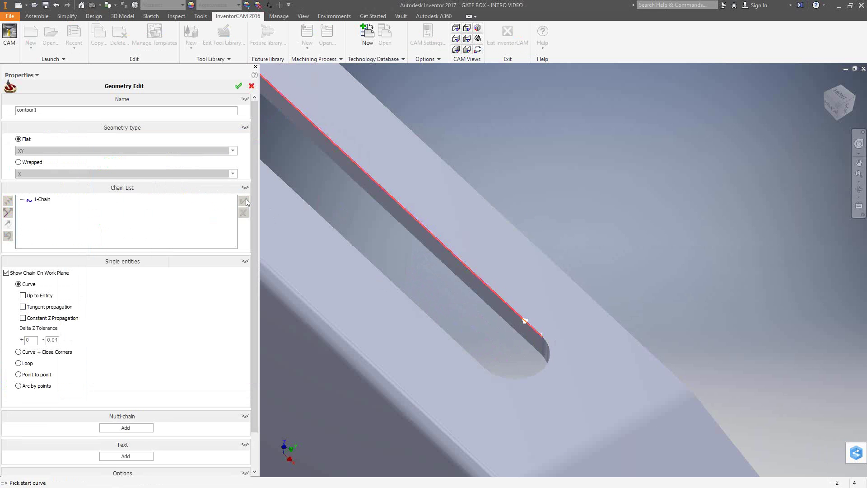
pyautogui.click(239, 86)
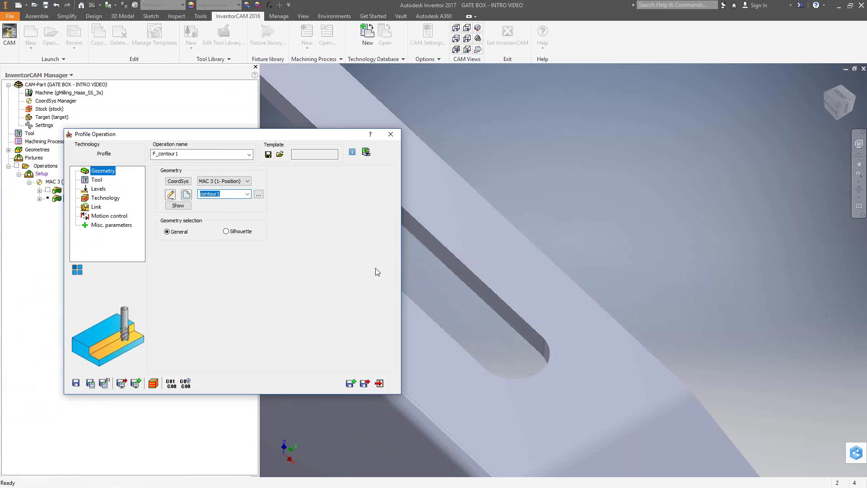
# Modify the chain's offset to the slot's centreline by taking 1/2 of the offset picked at the opposite edge
pyautogui.click(97, 180)
pyautogui.click(97, 189)
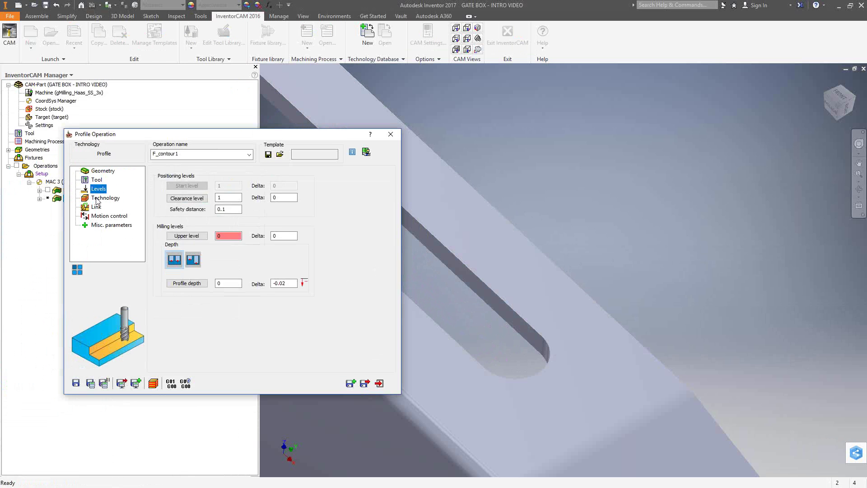
pyautogui.click(101, 198)
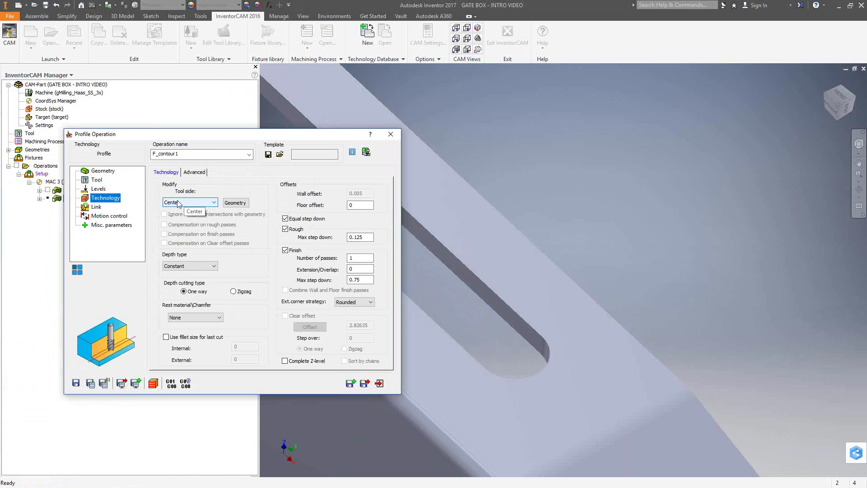
pyautogui.click(239, 204)
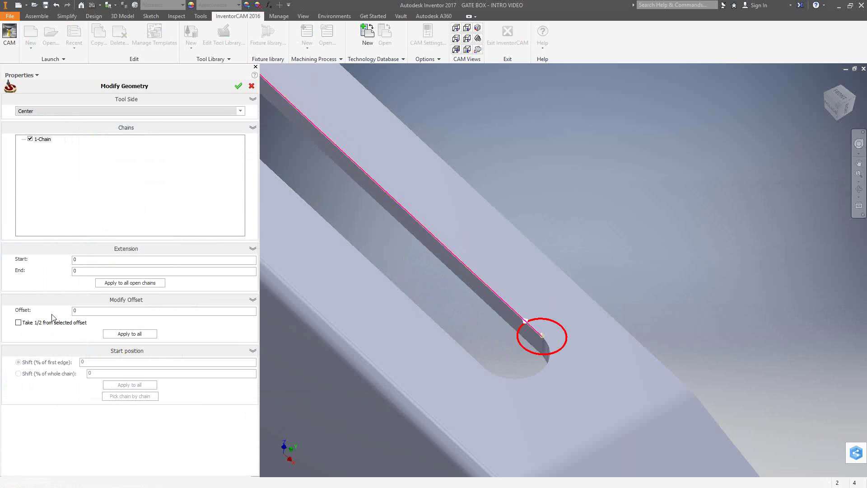
pyautogui.click(18, 322)
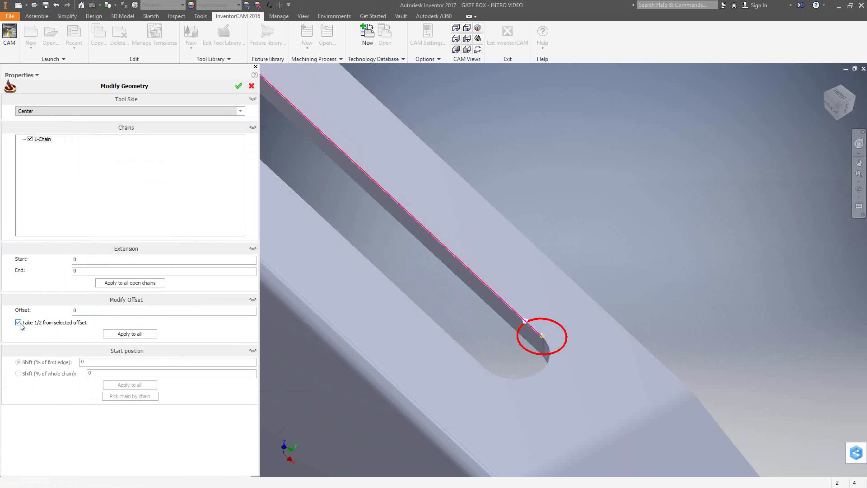
pyautogui.click(432, 318)
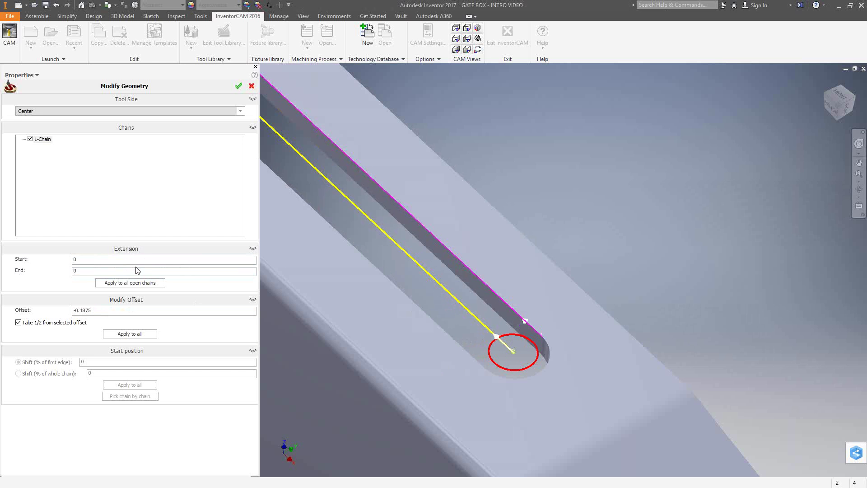
# Set the chain's extension to .25 at the start and -.25 at the end
pyautogui.doubleClick(106, 263)
pyautogui.write('.25')
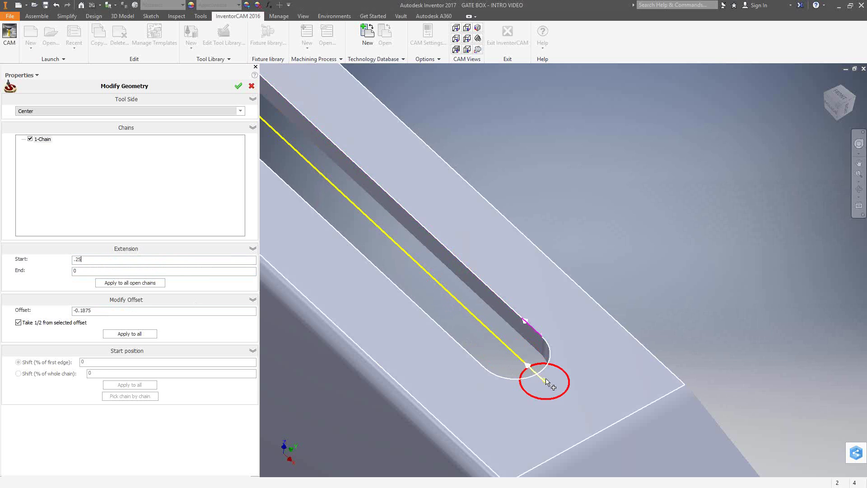
pyautogui.scroll(-4, 548, 381)
pyautogui.scroll(3, 501, 323)
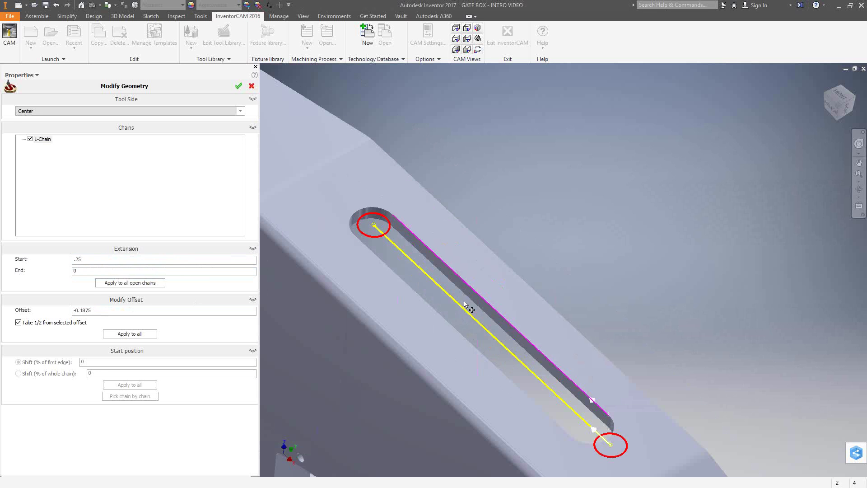
pyautogui.doubleClick(90, 271)
pyautogui.write('-.25')
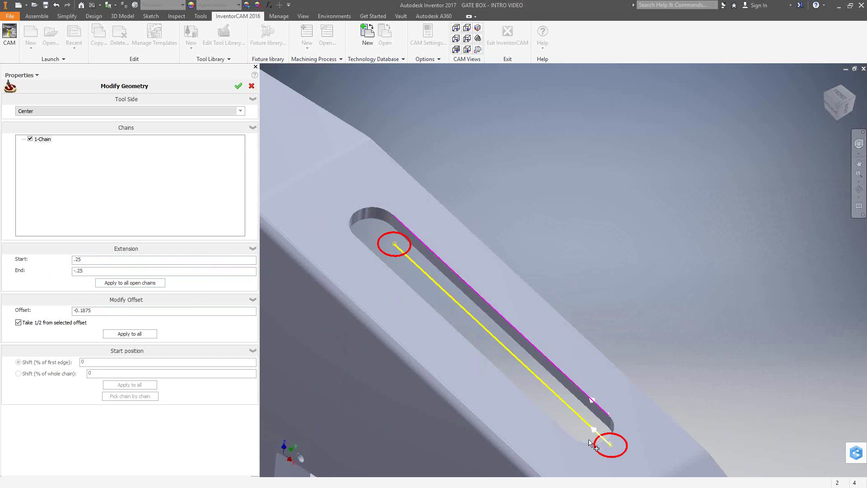
# Accept the modified geometry, then save and calculate the F_contour1 operation and close it
pyautogui.click(239, 86)
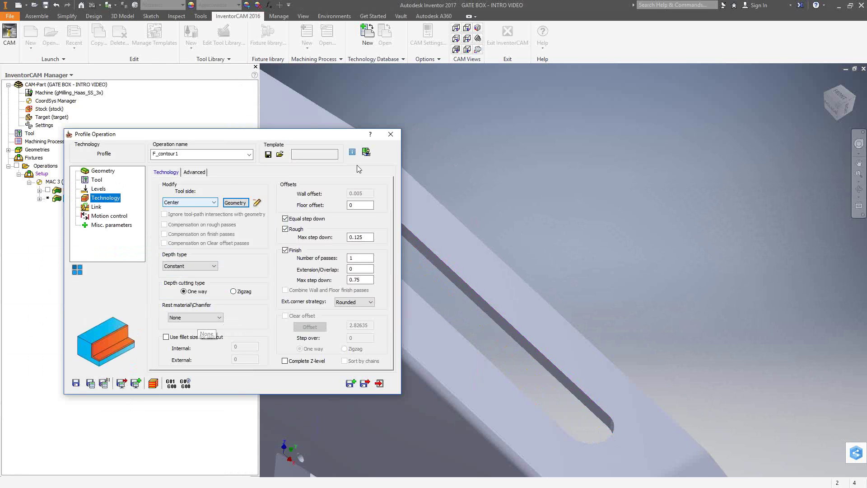
pyautogui.click(91, 384)
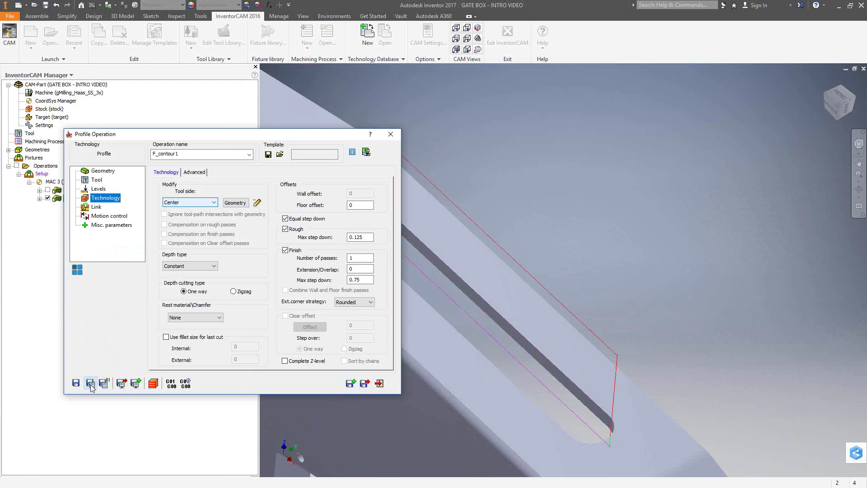
pyautogui.click(391, 134)
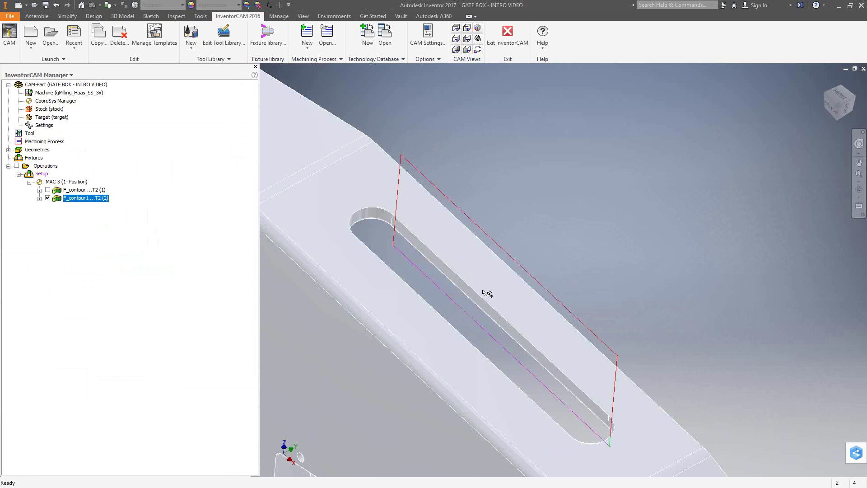
# Show only the F_contour toolpath instead of F_contour1 and open the F_contour operation for editing
pyautogui.click(49, 198)
pyautogui.doubleClick(73, 190)
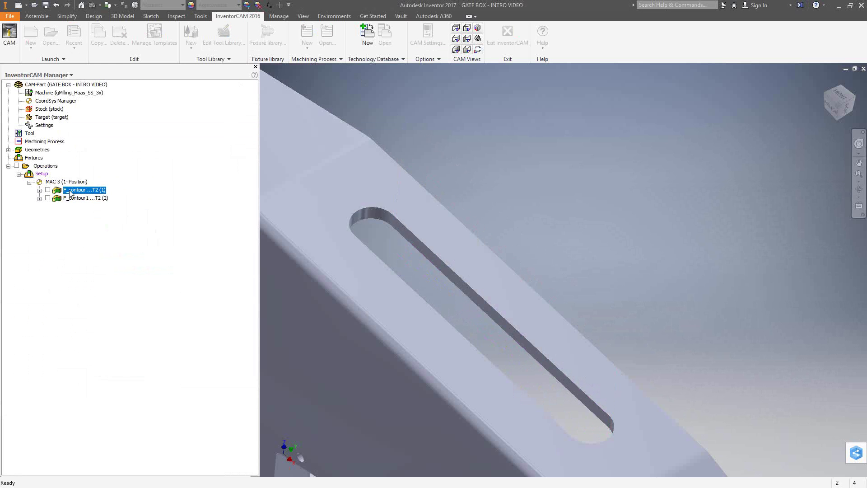
pyautogui.click(47, 190)
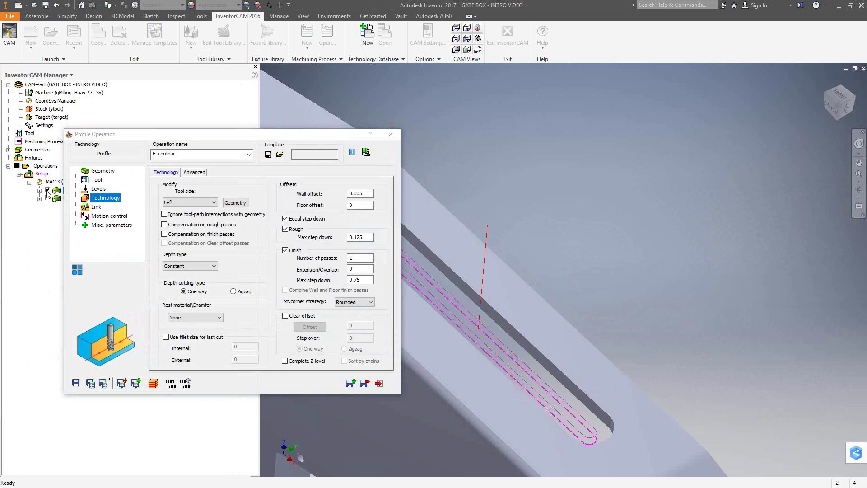
# Disable the finish passes, set the rough max step down to .01, and save and recalculate F_contour
pyautogui.click(285, 250)
pyautogui.moveTo(372, 238); pyautogui.dragTo(343, 239)
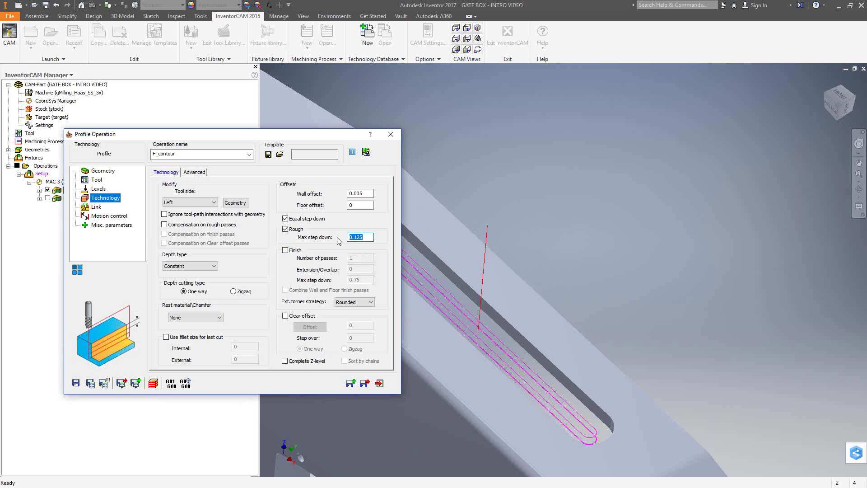
pyautogui.write('.01')
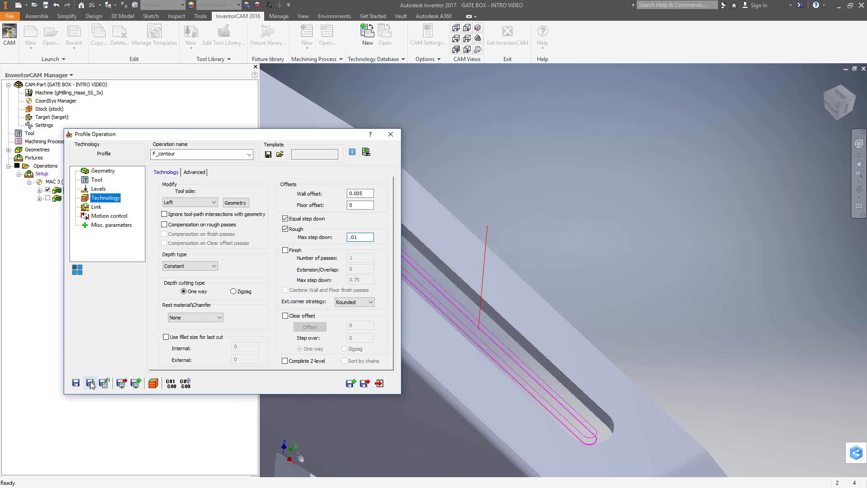
pyautogui.click(122, 384)
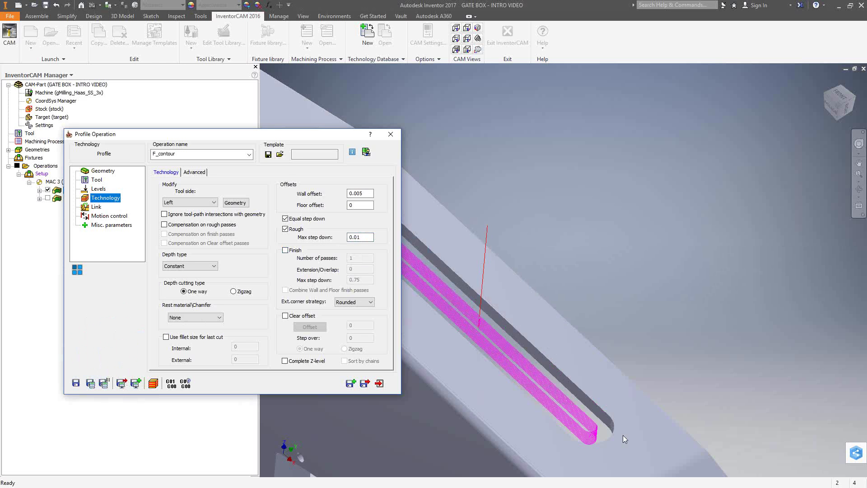
# Change the F_contour operation's depth type to Helical
pyautogui.scroll(-2, 559, 422)
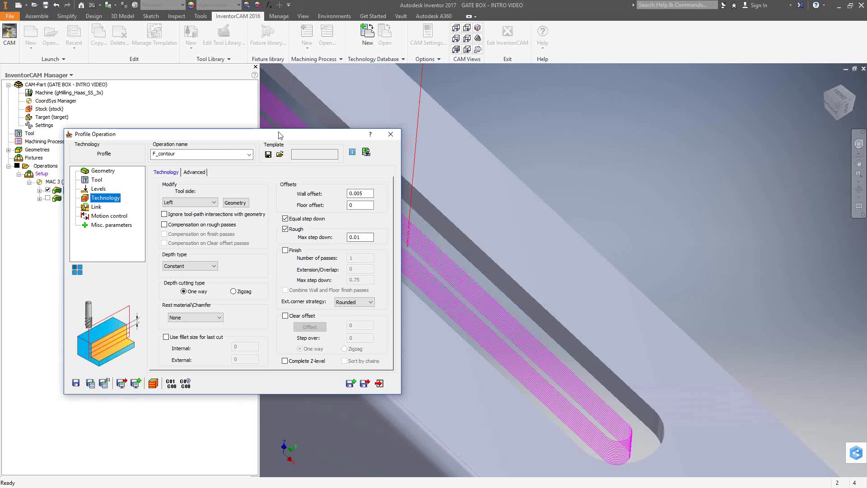
pyautogui.moveTo(214, 134); pyautogui.dragTo(131, 129)
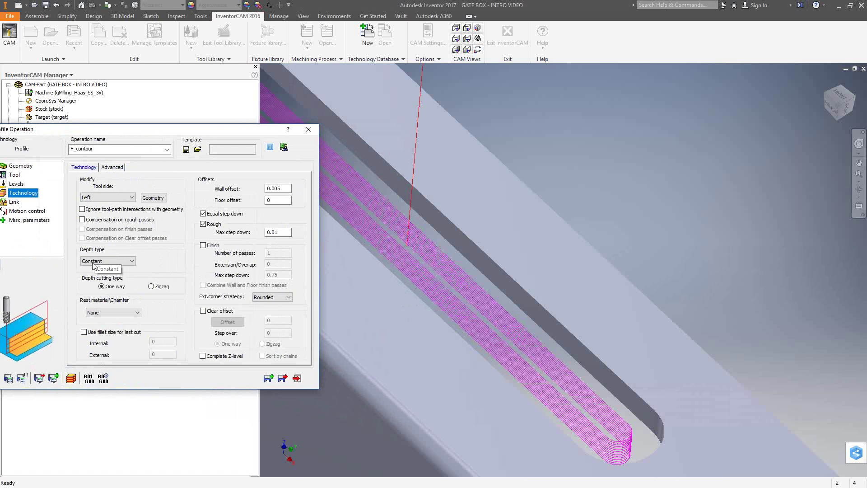
pyautogui.scroll(-3, 365, 222)
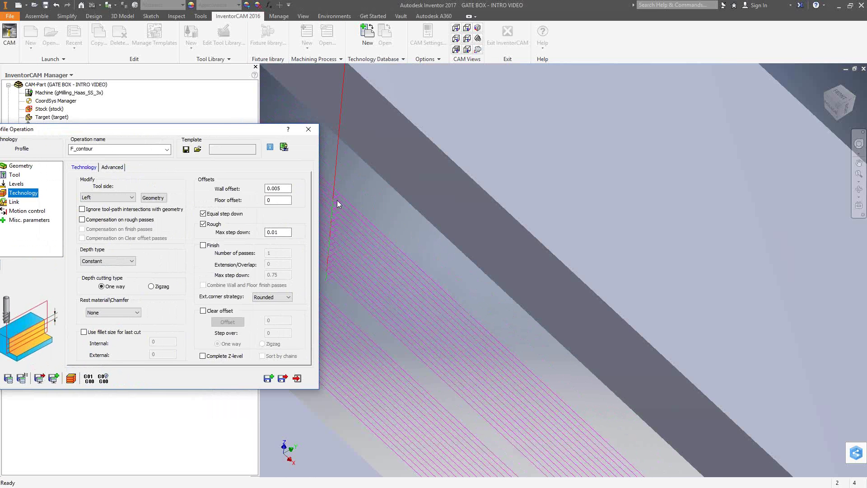
pyautogui.moveTo(350, 218); pyautogui.dragTo(457, 251, button='middle')
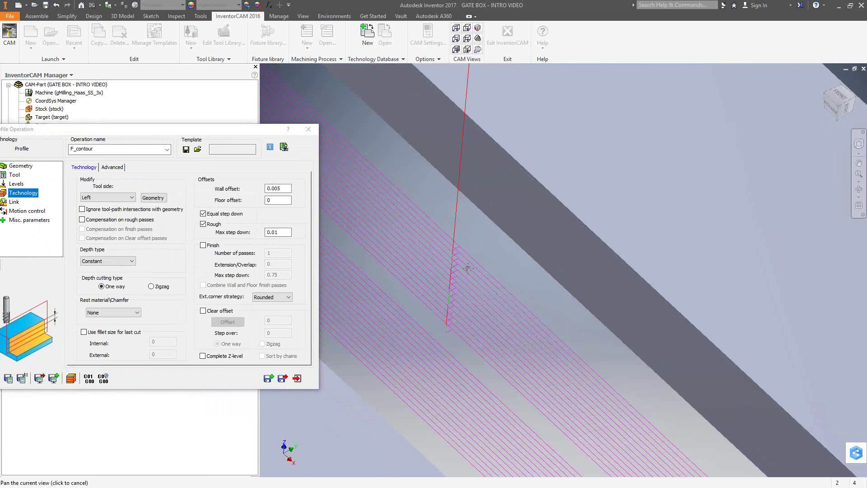
pyautogui.scroll(-3, 456, 250)
pyautogui.scroll(5, 457, 253)
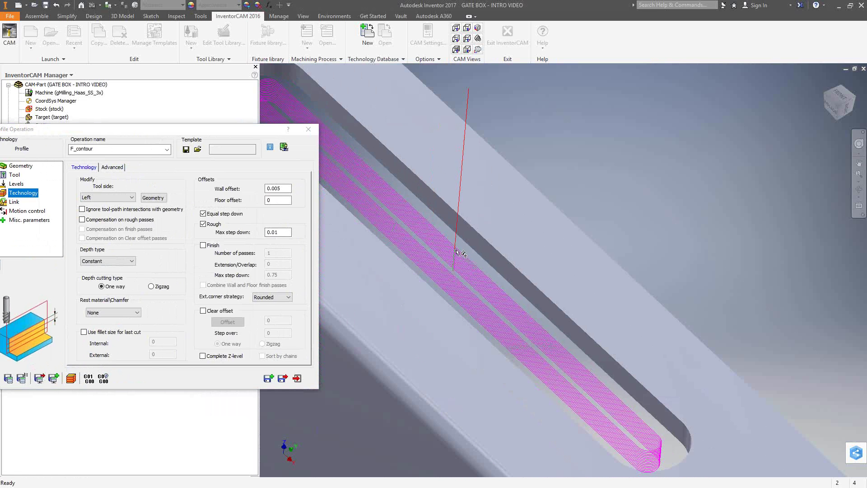
pyautogui.click(108, 261)
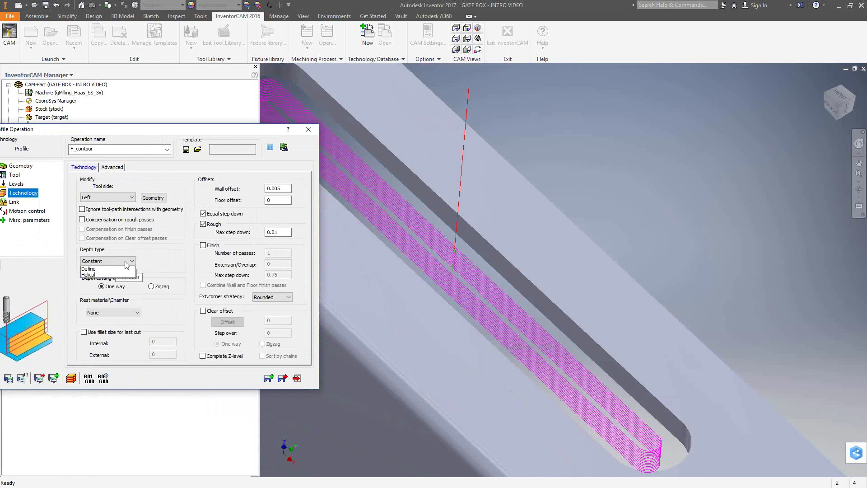
pyautogui.click(104, 281)
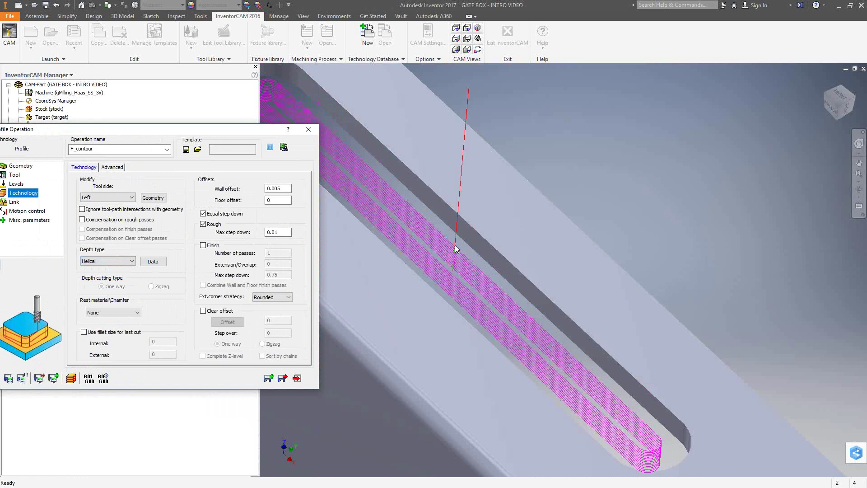
# Set the rough max step down of F_contour to .02, then save and calculate the helical toolpath
pyautogui.click(275, 233)
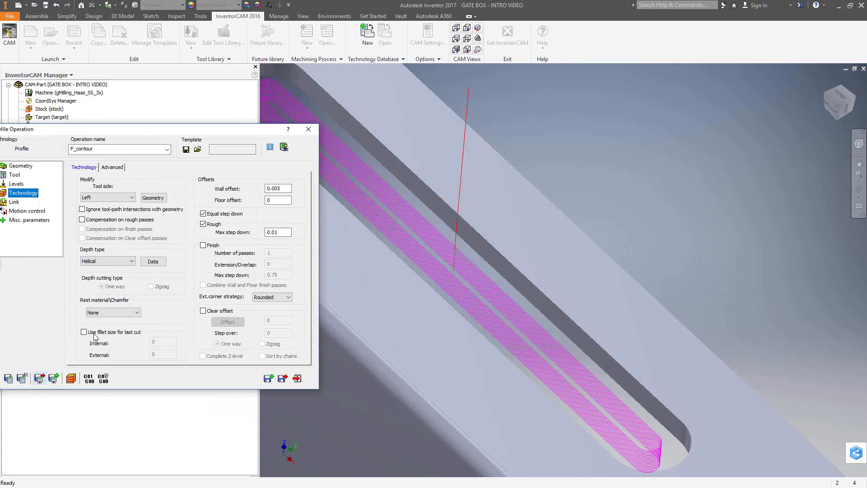
pyautogui.moveTo(285, 232); pyautogui.dragTo(253, 236)
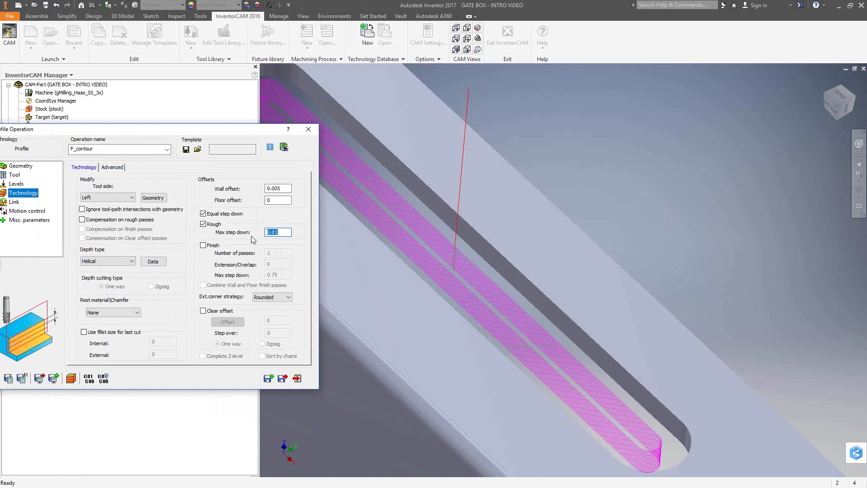
pyautogui.write('.02')
pyautogui.moveTo(56, 128); pyautogui.dragTo(76, 138)
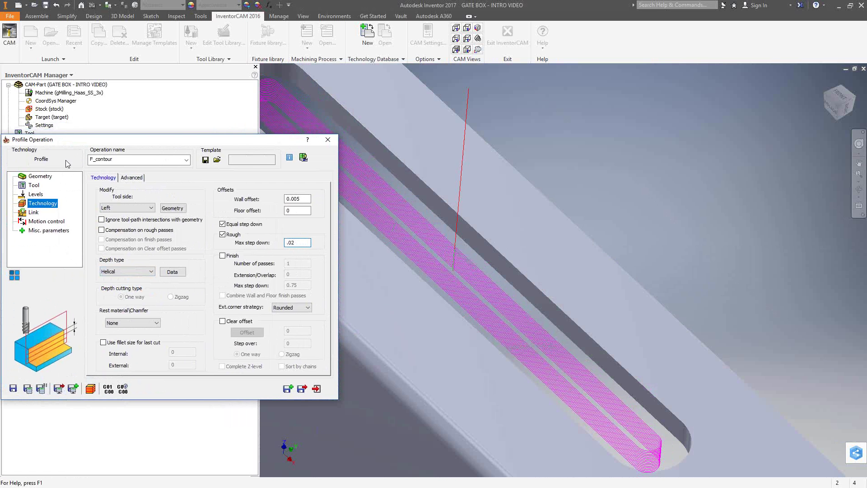
pyautogui.click(28, 389)
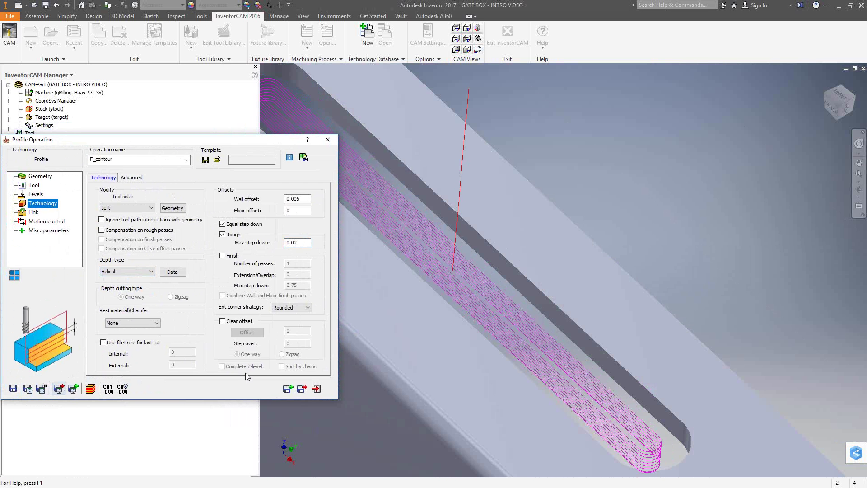
# Inspect the helical toolpath in the slot, then close the F_contour operation and hide its toolpath
pyautogui.scroll(3, 442, 259)
pyautogui.scroll(2, 448, 256)
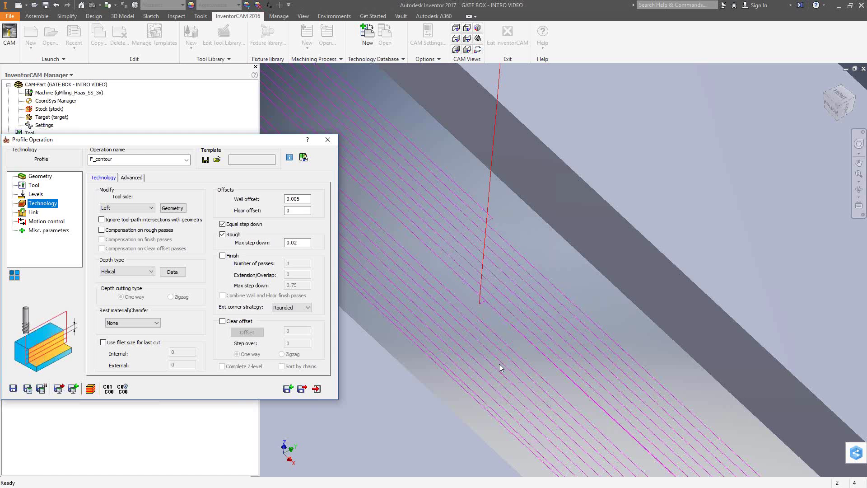
pyautogui.scroll(-5, 500, 364)
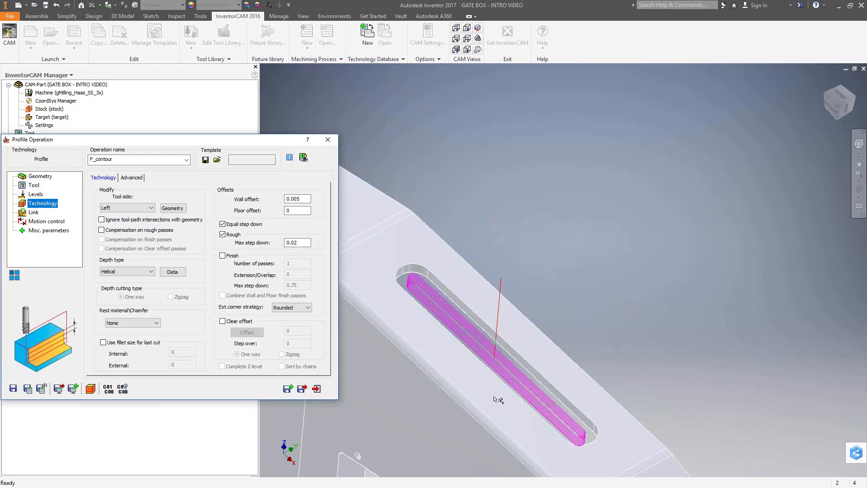
pyautogui.scroll(4, 498, 399)
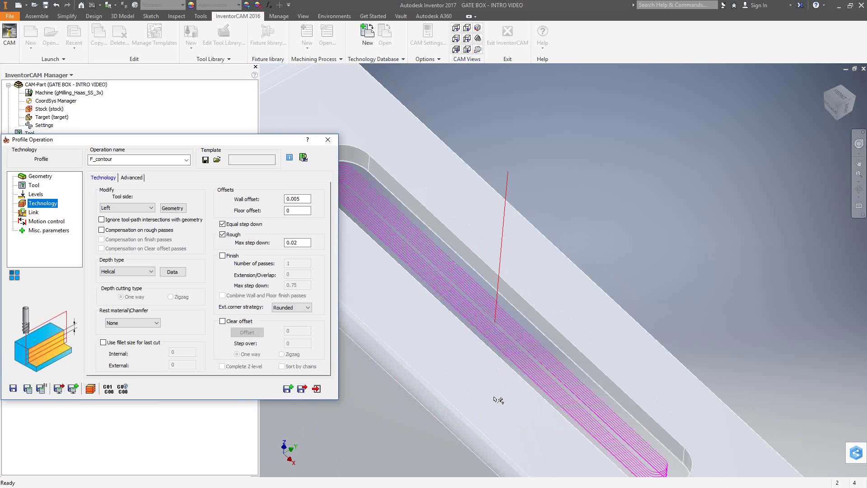
pyautogui.click(316, 388)
pyautogui.click(47, 190)
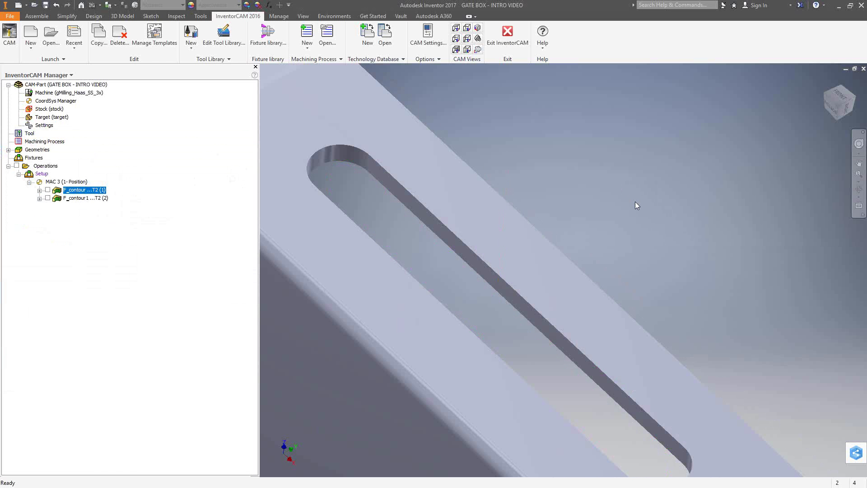
# Add a new Profile milling operation after F_contour1 and set its coordinate system to MAC 1 (1- Position)
pyautogui.scroll(-6, 635, 202)
pyautogui.moveTo(635, 201)
pyautogui.mouseDown(button='middle')
pyautogui.moveTo(638, 195)
pyautogui.moveTo(578, 204)
pyautogui.moveTo(592, 240)
pyautogui.moveTo(520, 220)
pyautogui.moveTo(472, 268)
pyautogui.mouseUp(button='middle')
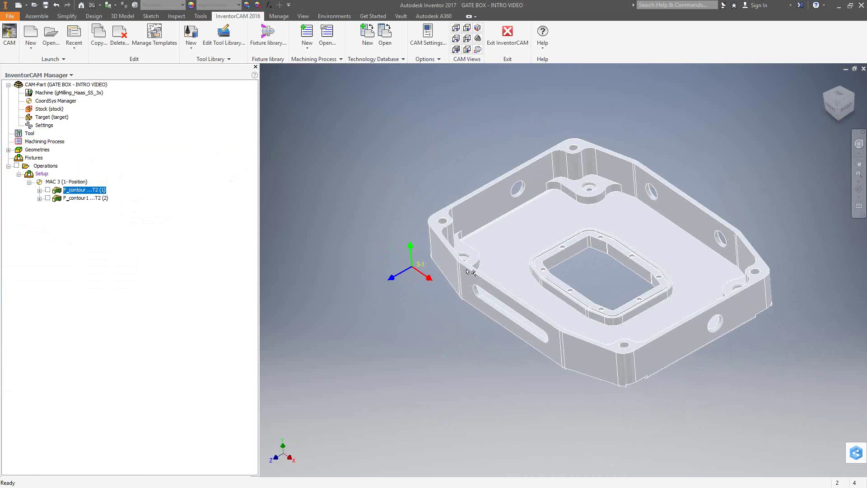
pyautogui.rightClick(79, 198)
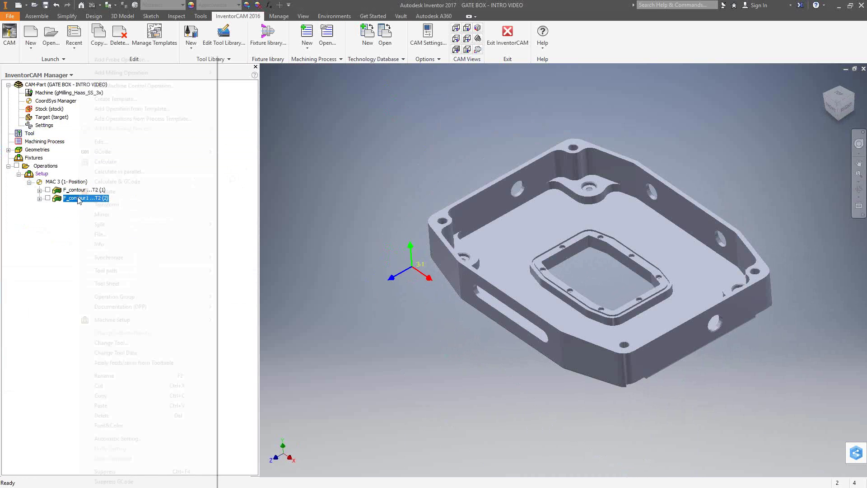
pyautogui.moveTo(184, 74)
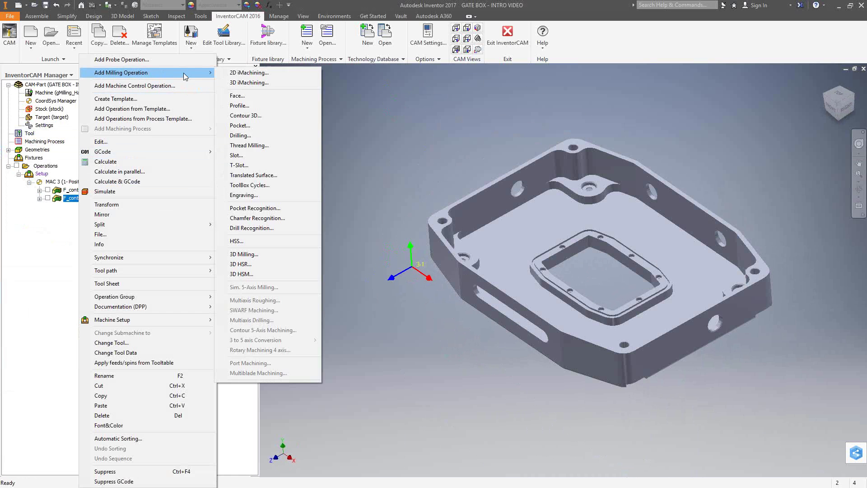
pyautogui.click(238, 105)
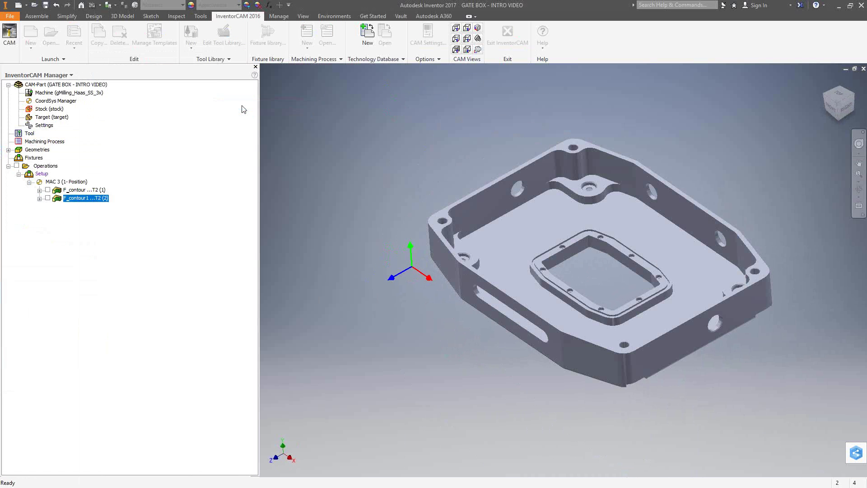
pyautogui.click(183, 187)
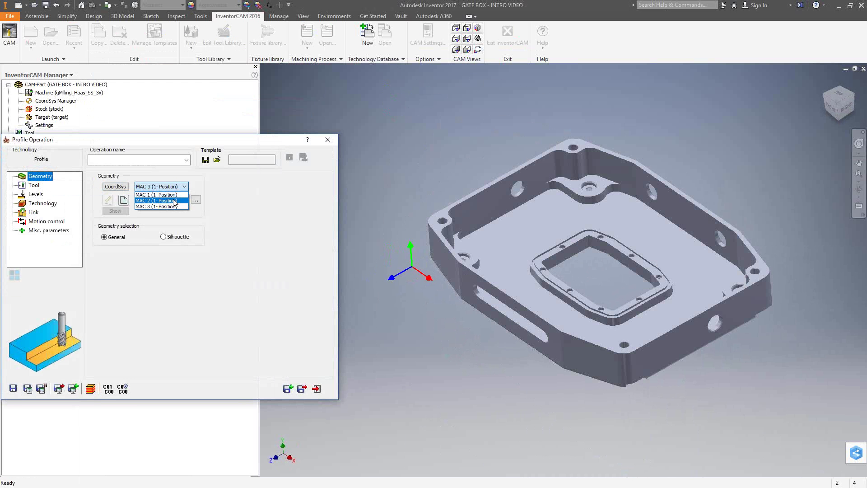
pyautogui.click(174, 195)
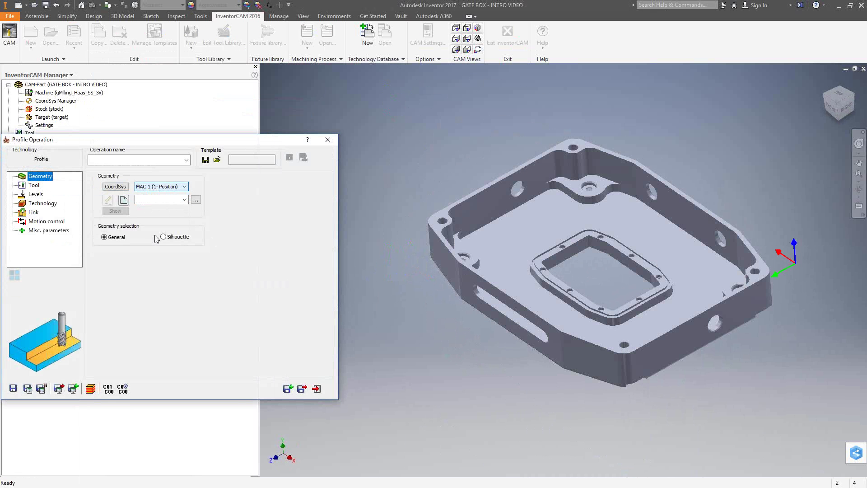
# Define the profile geometry as one chain of the front corner's upper arc and the adjoining straight outer edge, and accept it
pyautogui.click(124, 199)
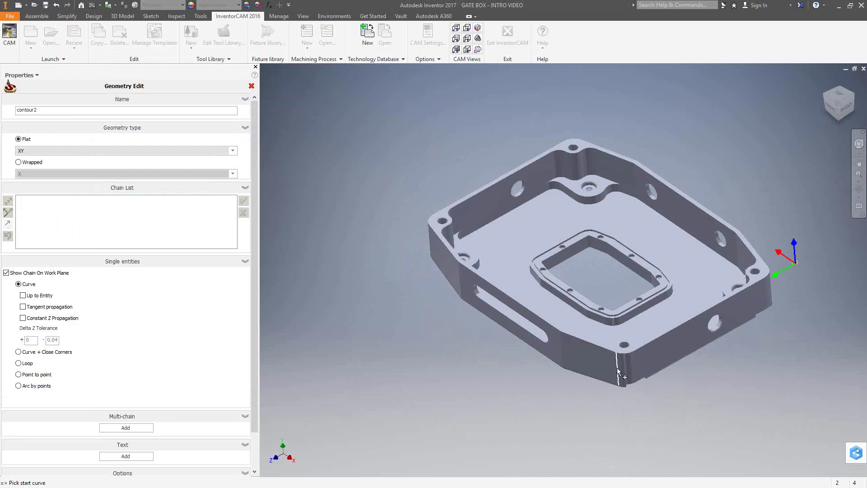
pyautogui.scroll(-5, 617, 368)
pyautogui.click(652, 317)
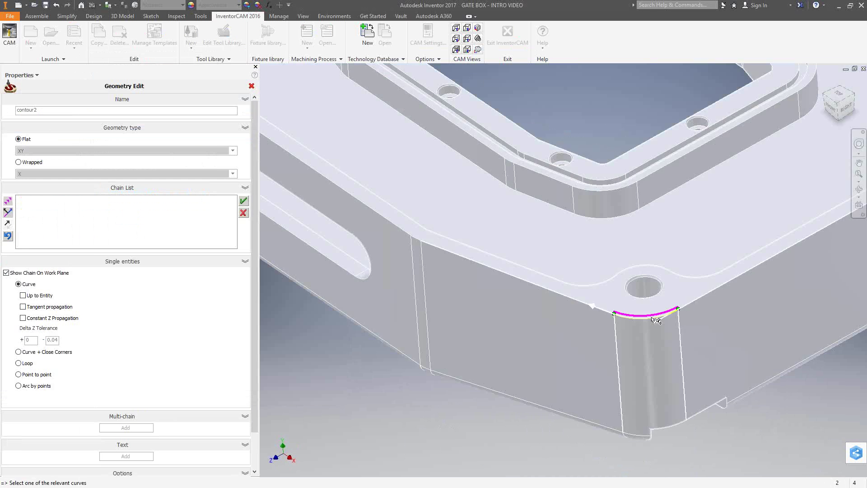
pyautogui.click(582, 303)
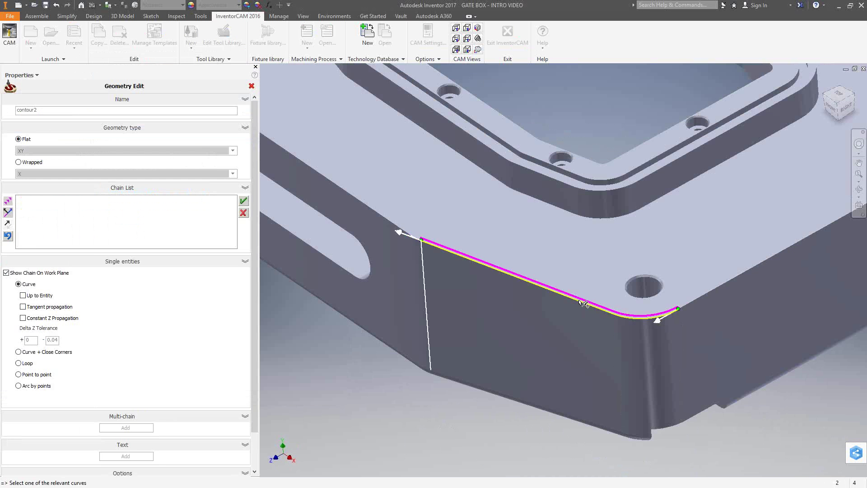
pyautogui.click(244, 204)
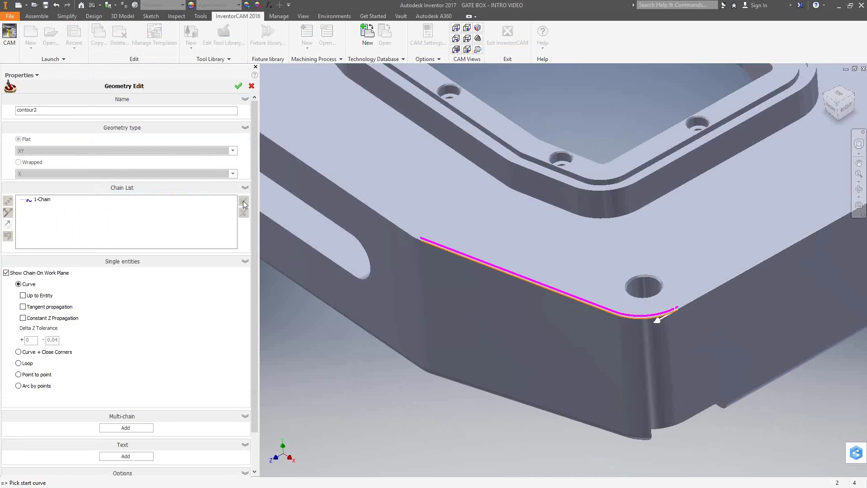
pyautogui.click(240, 88)
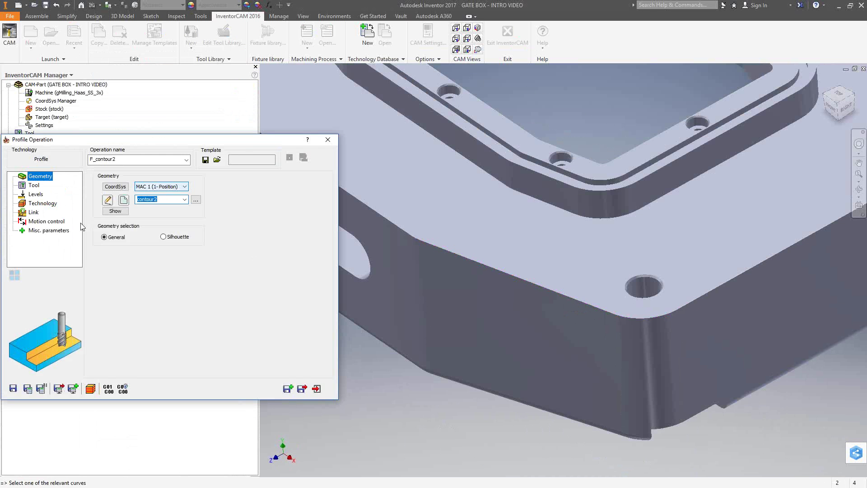
# Assign the Ø0.5" 4FL Roughing EndMill to the F_contour2 operation
pyautogui.click(34, 185)
pyautogui.click(145, 317)
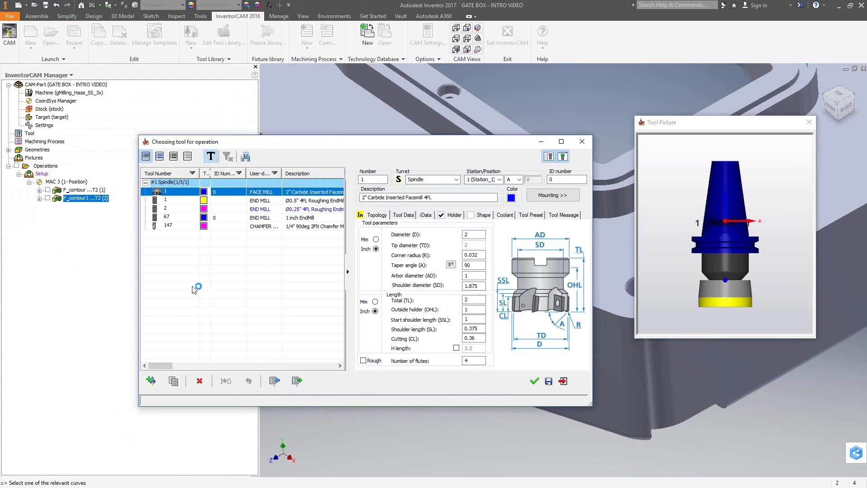
pyautogui.click(296, 200)
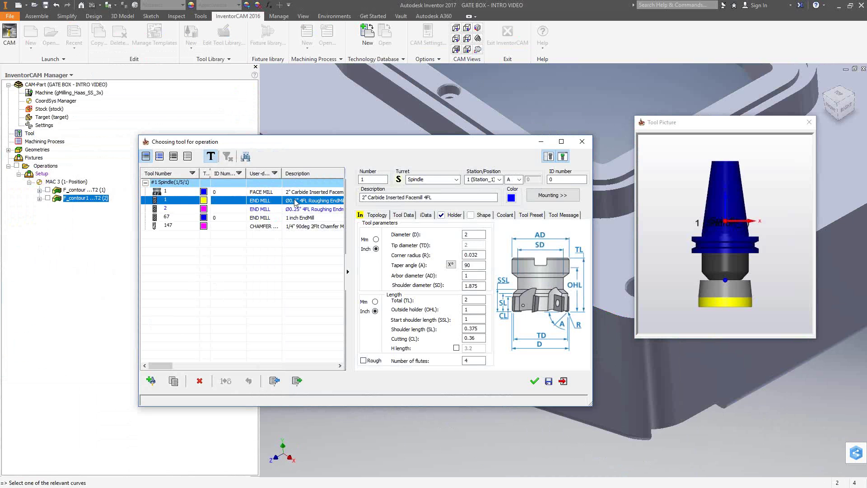
pyautogui.click(538, 382)
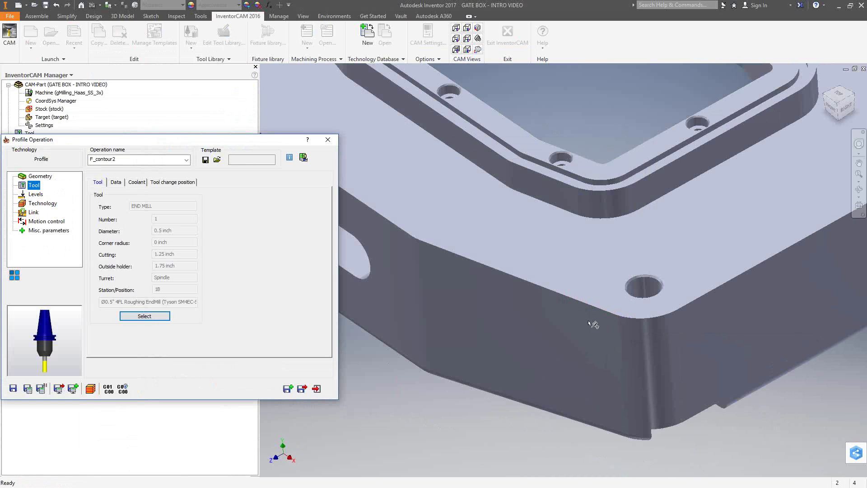
# Pick the part's top rim face as the upper level and the lowest point of the front corner as the profile depth
pyautogui.scroll(-5, 668, 337)
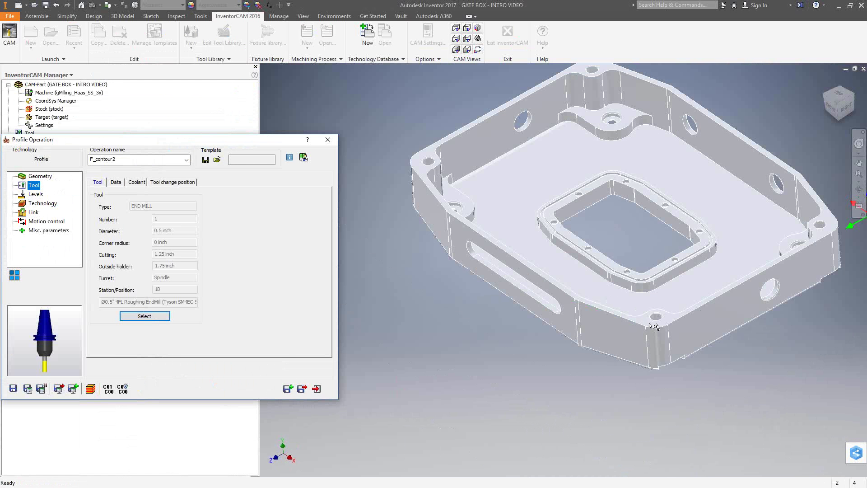
pyautogui.scroll(5, 653, 327)
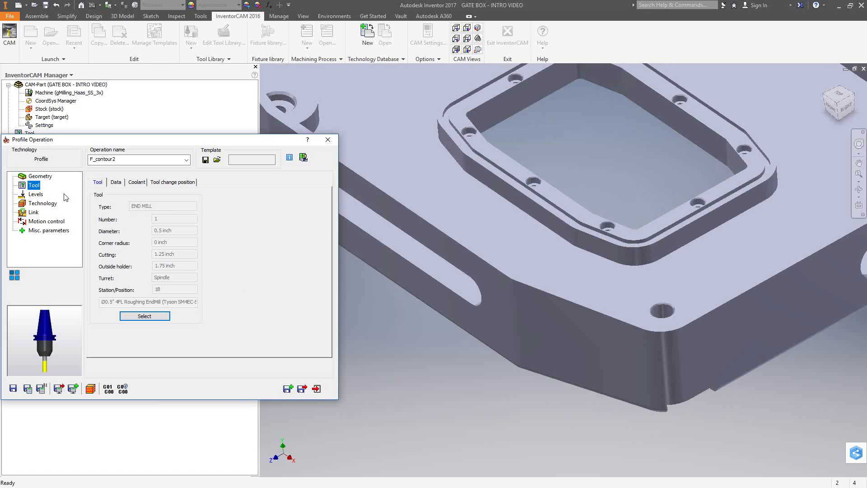
pyautogui.click(43, 195)
pyautogui.click(125, 244)
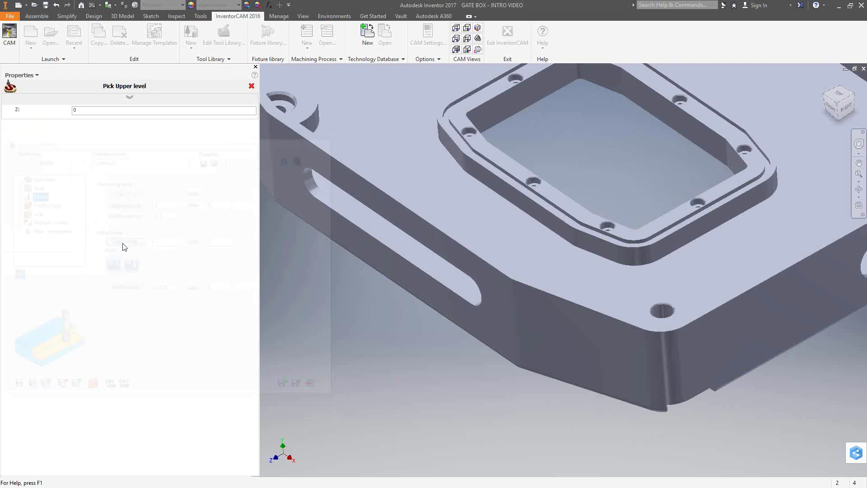
pyautogui.click(641, 316)
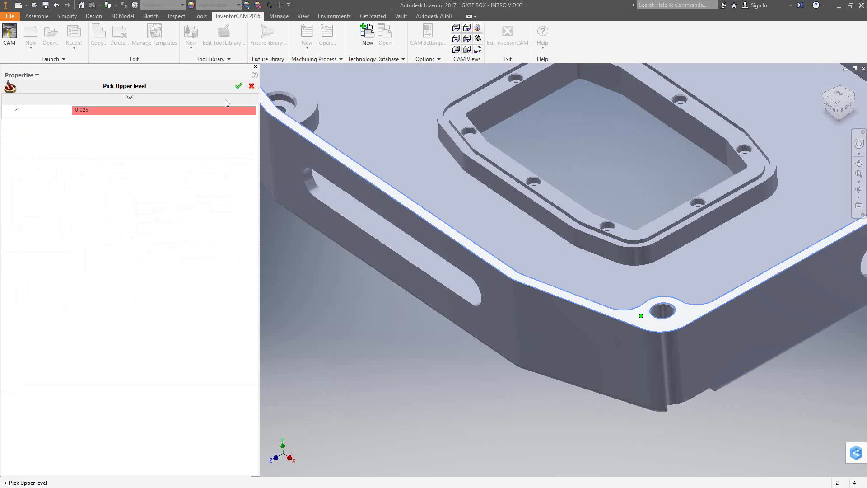
pyautogui.click(239, 88)
pyautogui.click(132, 293)
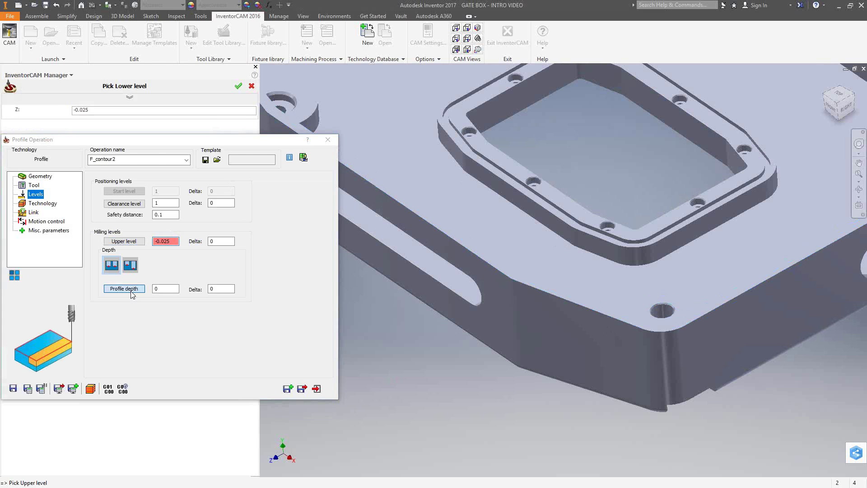
pyautogui.click(667, 411)
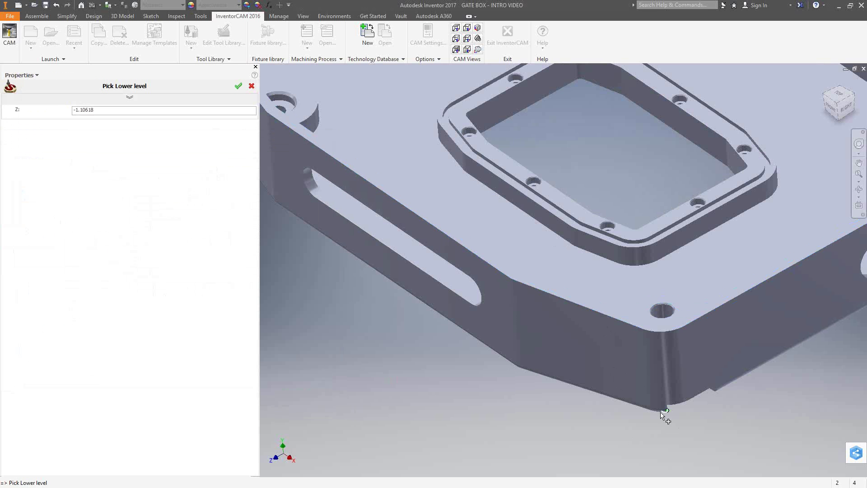
pyautogui.click(239, 86)
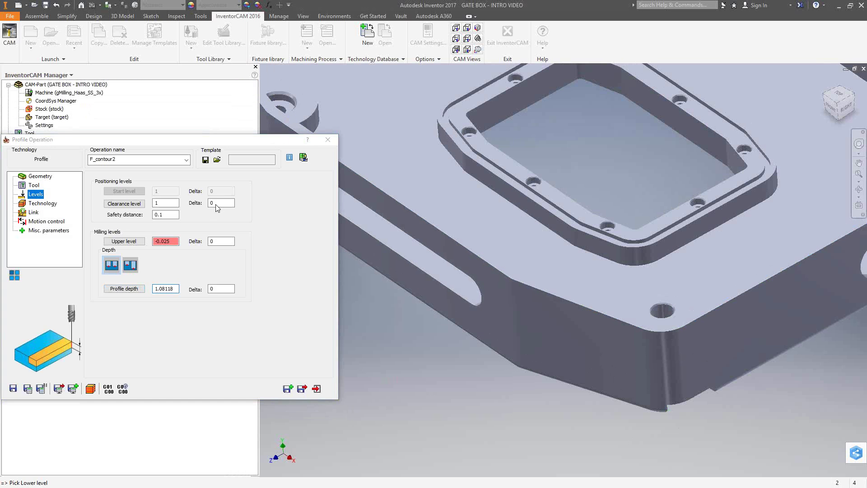
# Enable Clear offset with an offset of .3 and a step over of .08, then save and calculate F_contour2
pyautogui.click(42, 204)
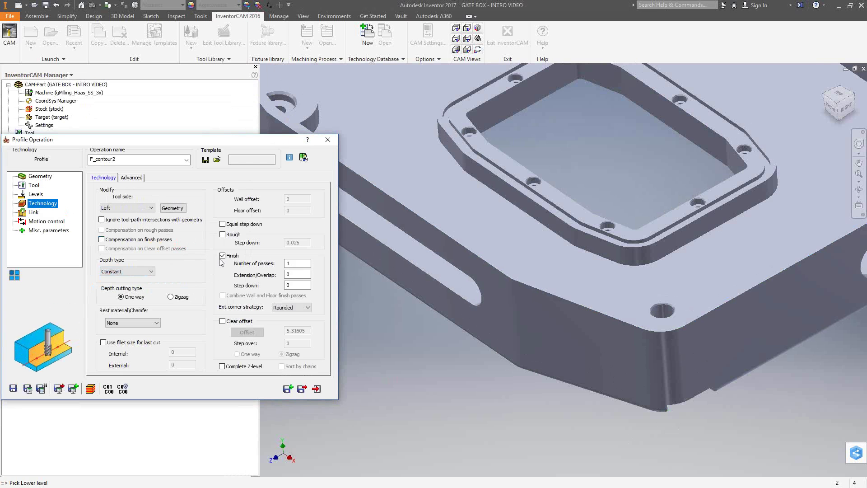
pyautogui.click(223, 321)
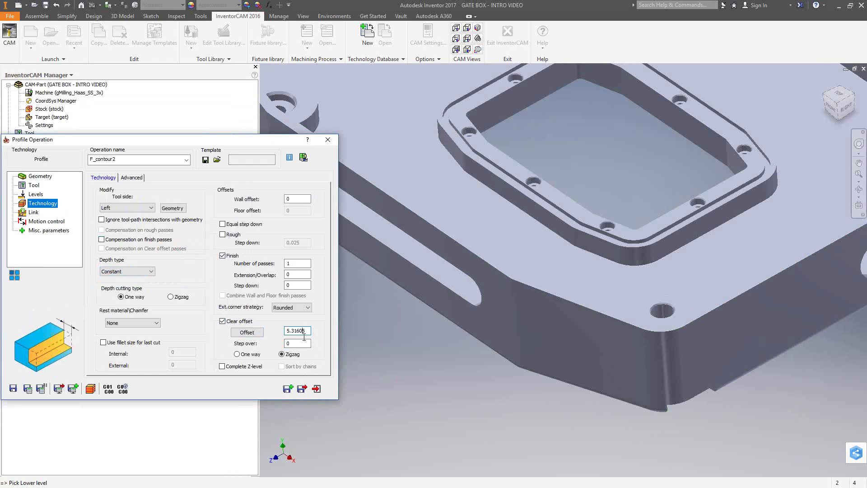
pyautogui.moveTo(307, 330); pyautogui.dragTo(291, 331)
pyautogui.write('.3')
pyautogui.press('Tab')
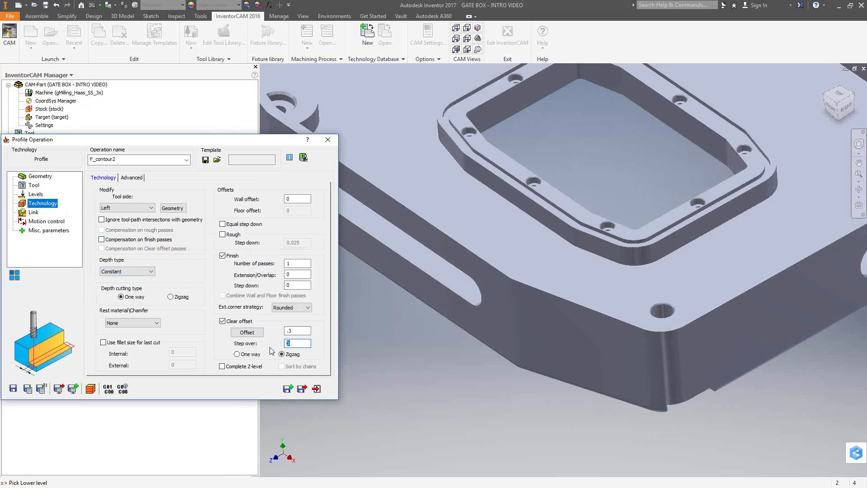
pyautogui.write('.08')
pyautogui.click(28, 390)
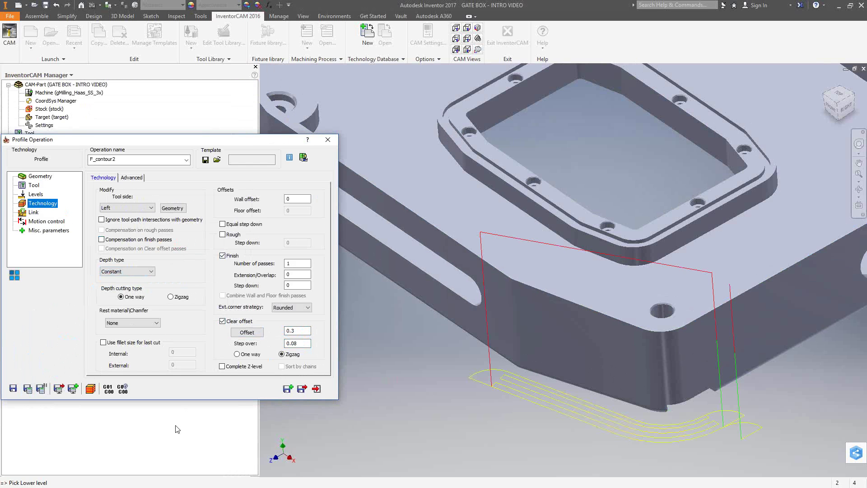
# Switch the clear offset cutting direction to One way, then save and recalculate F_contour2
pyautogui.click(237, 354)
pyautogui.click(28, 390)
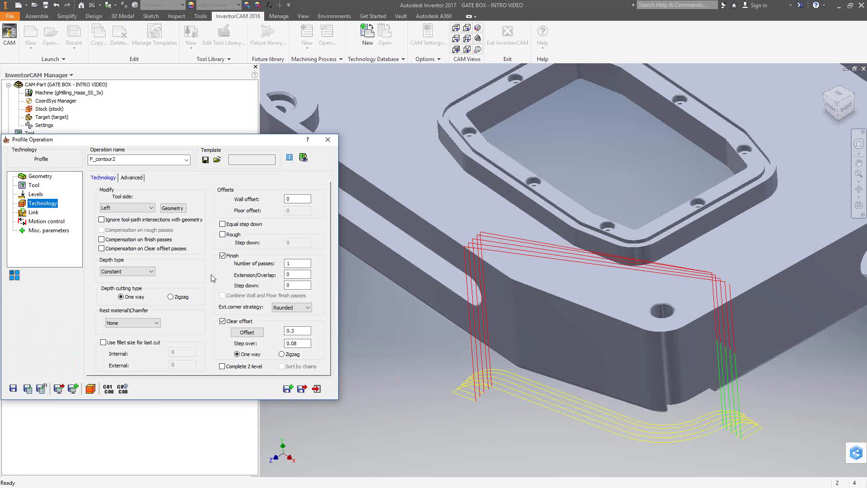
pyautogui.moveTo(298, 263)
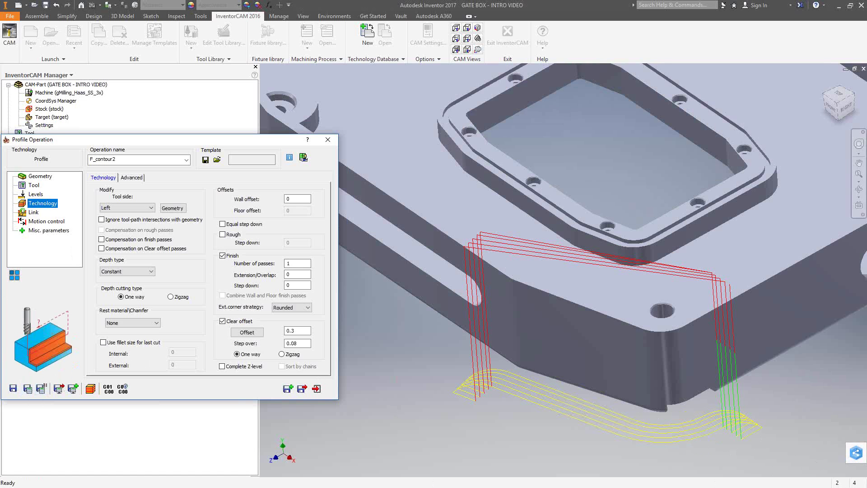